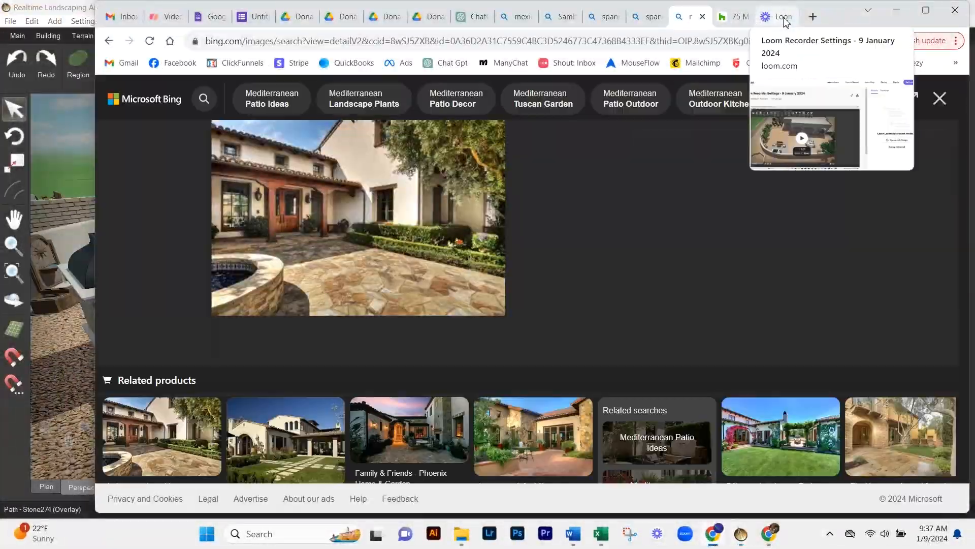
- Open the 3D Warehouse site and search its models for "outdoor couch"
click(601, 41)
text(3dw)
key(Return)
click(453, 288)
text(outdoor couch)
key(Return)
click(249, 136)
- Browse the outdoor couch models for furniture that suits the fireplace seating area
scroll(563, 300, down, 10)
click(889, 295)
click(852, 375)
scroll(807, 284, down, 15)
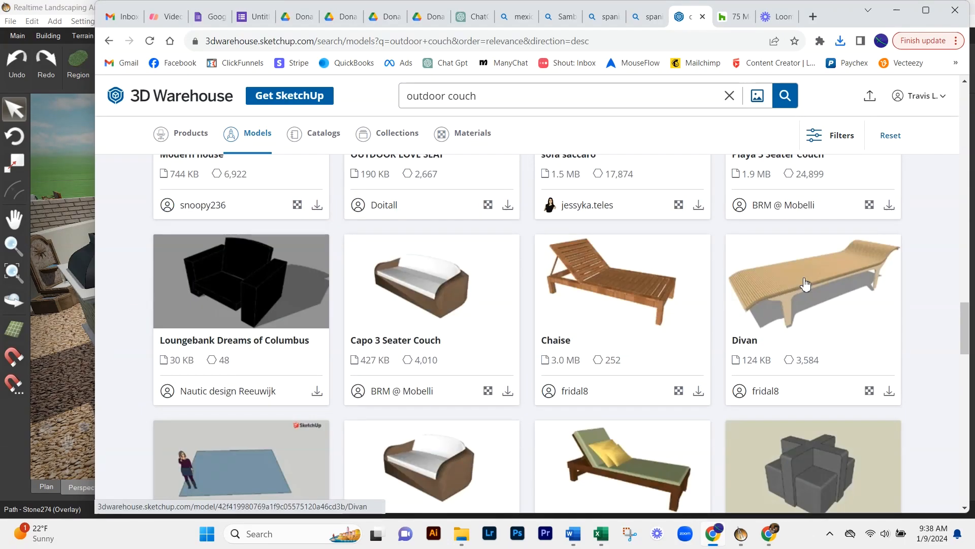
scroll(806, 283, down, 20)
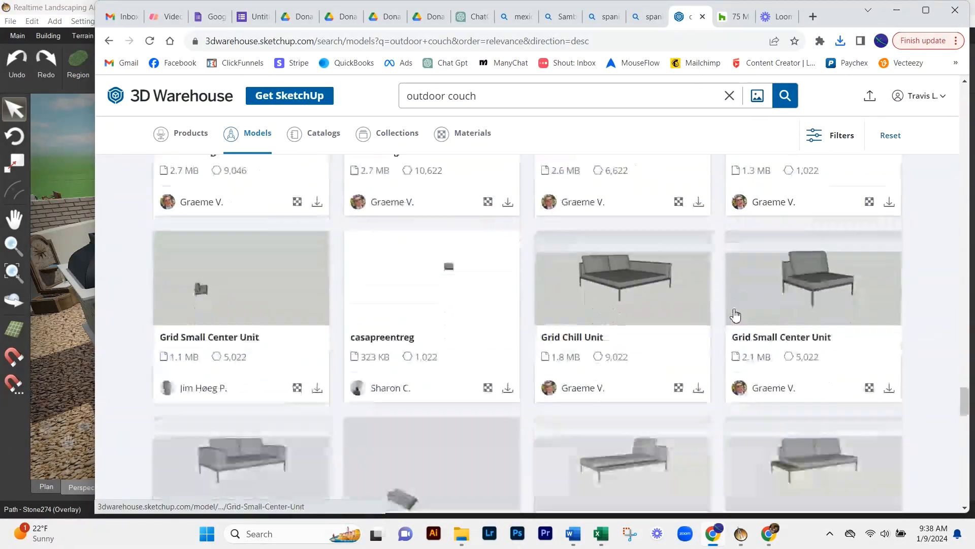
scroll(735, 315, down, 20)
scroll(635, 304, up, 10)
- Search the model library for "patio"
double_click(427, 95)
text(patio)
key(Return)
- Switch to Realtime Landscaping Architect and import the downloaded furniture model with the Model Import Wizard
click(6, 199)
click(141, 22)
click(178, 58)
click(525, 406)
double_click(454, 202)
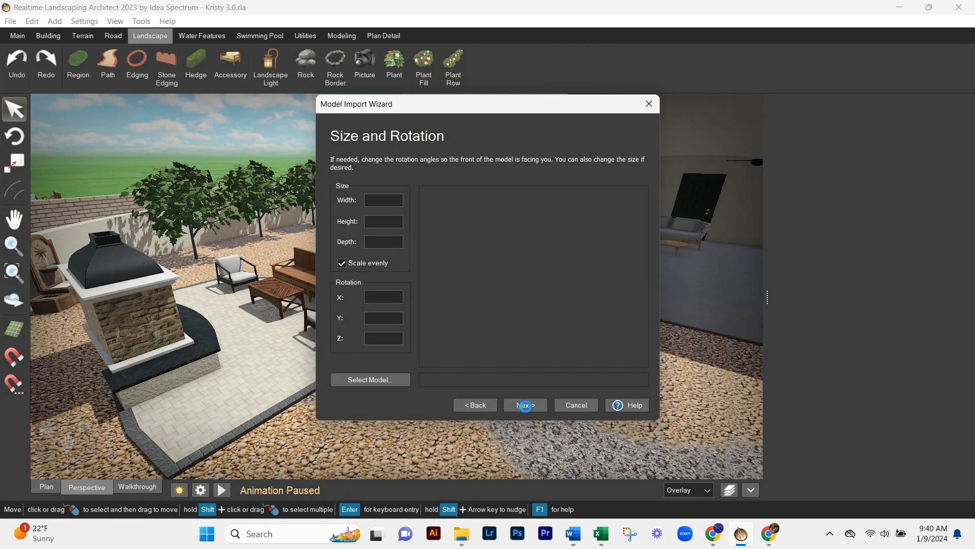
click(523, 405)
click(523, 405)
key(Escape)
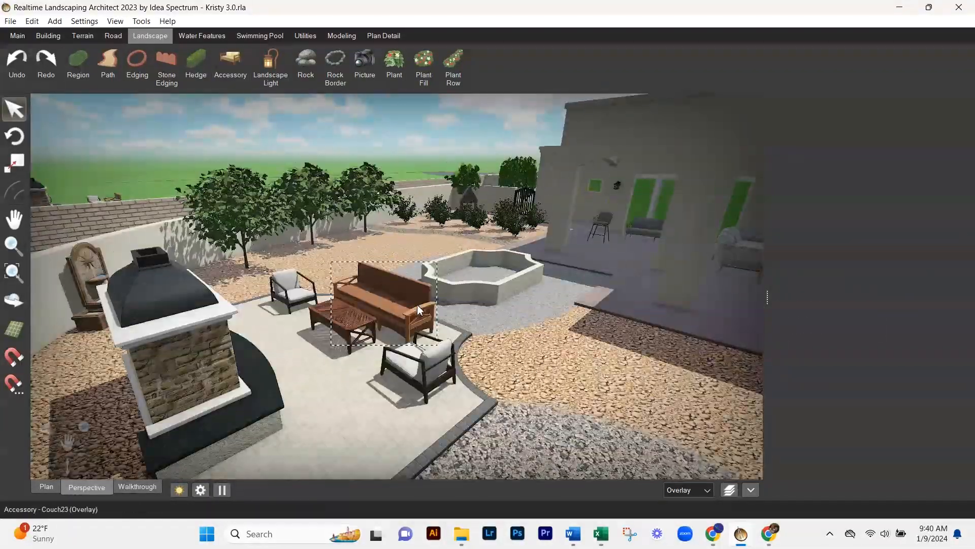
click(389, 297)
click(870, 170)
scroll(660, 204, up, 3)
scroll(661, 203, down, 10)
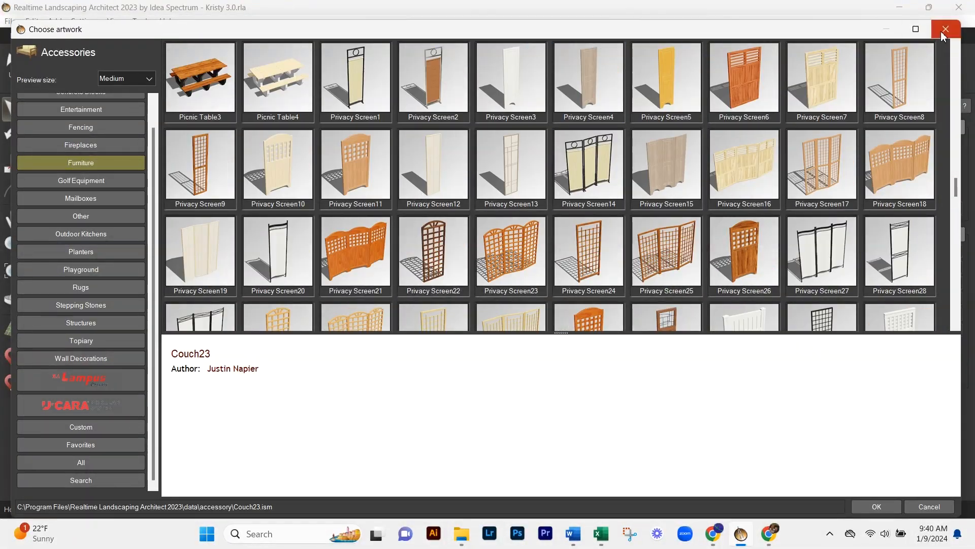
click(945, 29)
- Replace the old wooden seating beside the fireplace with the imported grey outdoor sofa set
right_drag(249, 225, 437, 325)
scroll(508, 254, up, 8)
click(868, 162)
scroll(868, 162, down, 5)
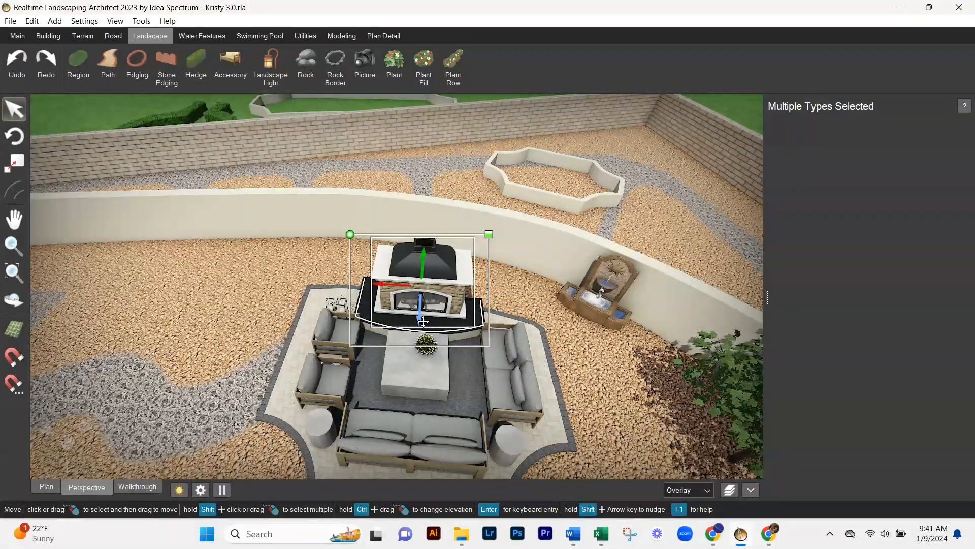
- Move the fireplace together with its hearth so that it faces the coffee table and seating
right_drag(423, 321, 350, 272)
scroll(350, 272, down, 4)
scroll(527, 348, up, 8)
right_drag(527, 348, 416, 318)
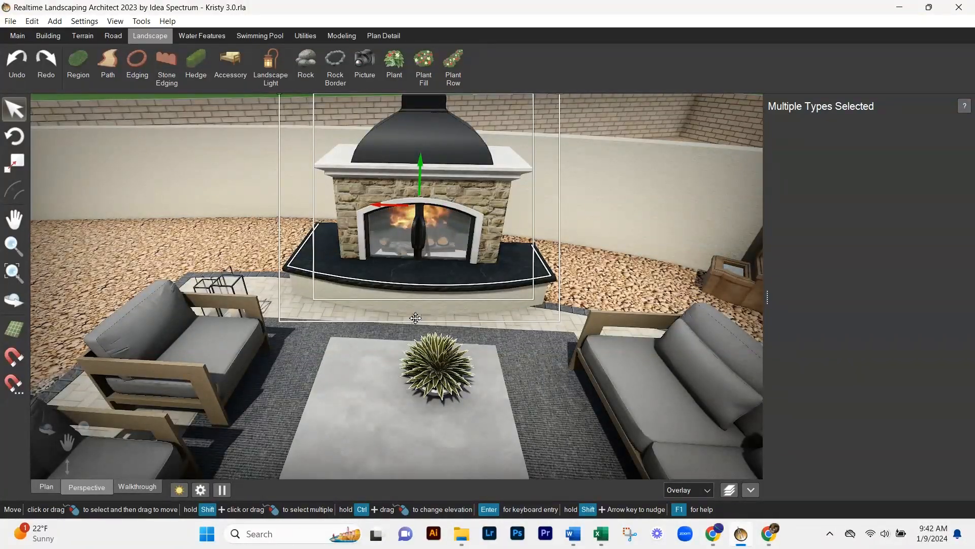
mouse_move(415, 318)
right_down()
mouse_move(563, 356)
mouse_move(427, 325)
right_up()
scroll(562, 366, down, 5)
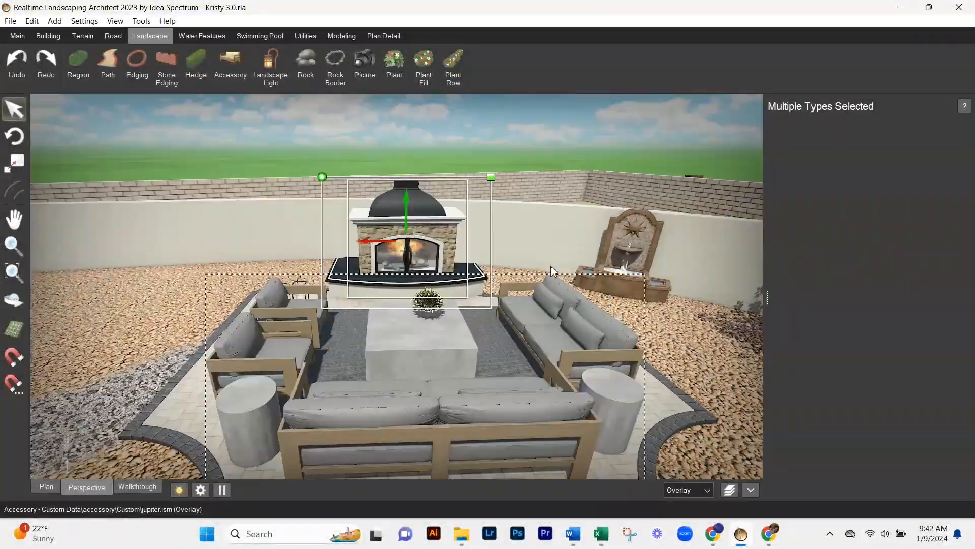
- Reposition the grey sofa set on the patio in front of the fireplace
click(563, 367)
right_drag(562, 366, 508, 386)
right_drag(508, 285, 660, 253)
drag(943, 208, 913, 207)
click(46, 487)
scroll(386, 305, up, 5)
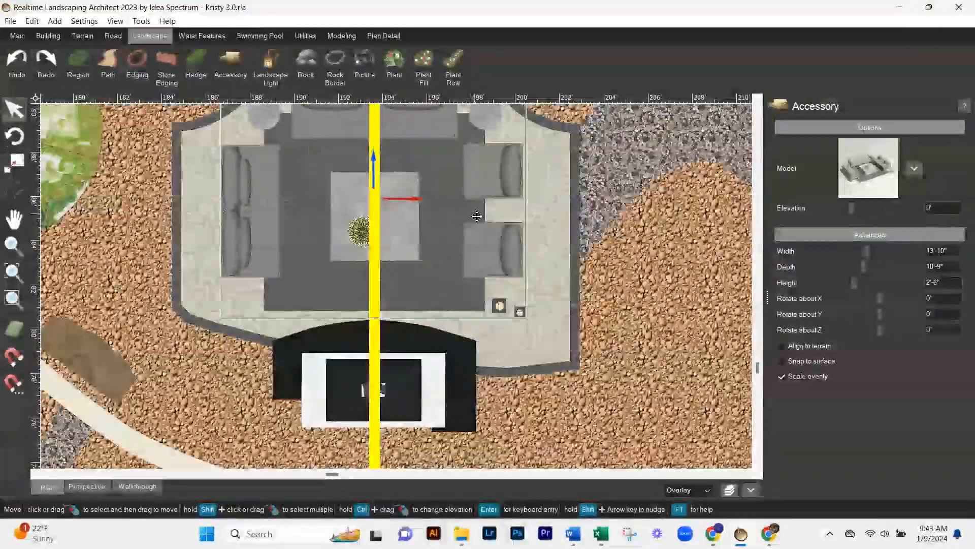
- Reshape the patio edge around the fireplace by moving its outline points
click(519, 305)
click(819, 376)
drag(429, 291, 599, 348)
scroll(604, 353, up, 3)
drag(410, 235, 390, 325)
right_drag(362, 301, 522, 285)
click(819, 377)
- Even out the shape of the hearth wall around the fireplace by editing its points
click(490, 284)
scroll(825, 387, down, 5)
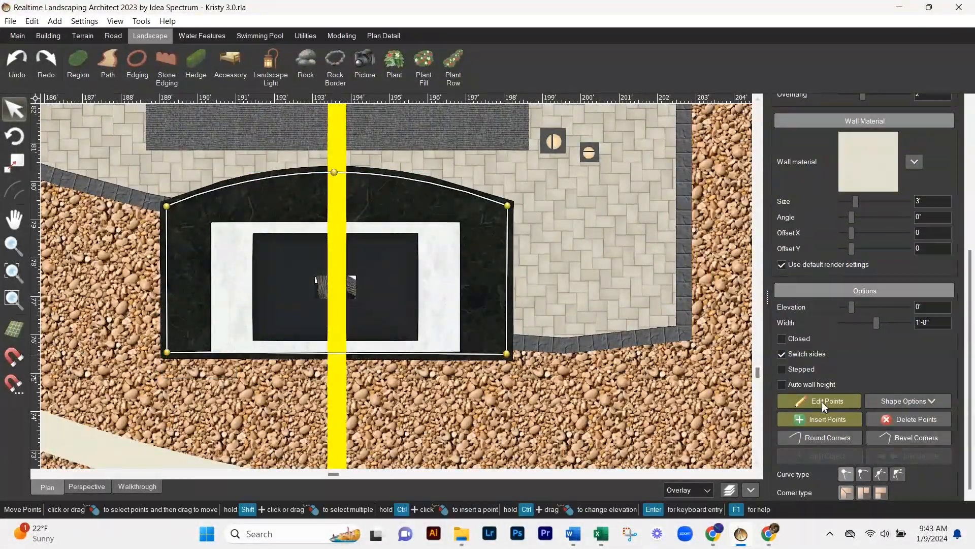
click(822, 406)
click(87, 487)
scroll(556, 401, up, 5)
right_drag(555, 401, 458, 350)
click(818, 401)
- Move the patio outline points beside and behind the hearth to rework the patio's rear edge
click(393, 352)
click(819, 377)
scroll(463, 417, down, 3)
click(506, 250)
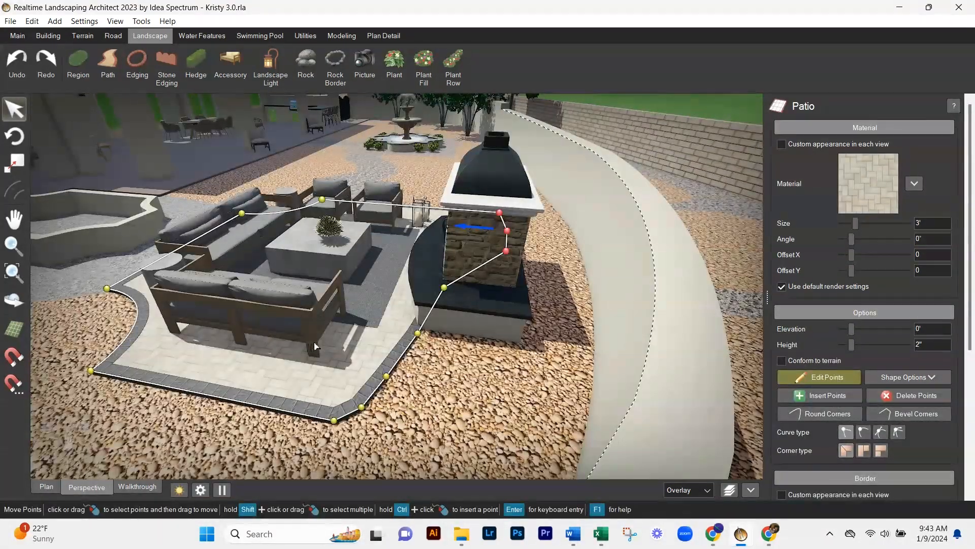
click(46, 486)
click(96, 179)
right_drag(140, 233, 173, 274)
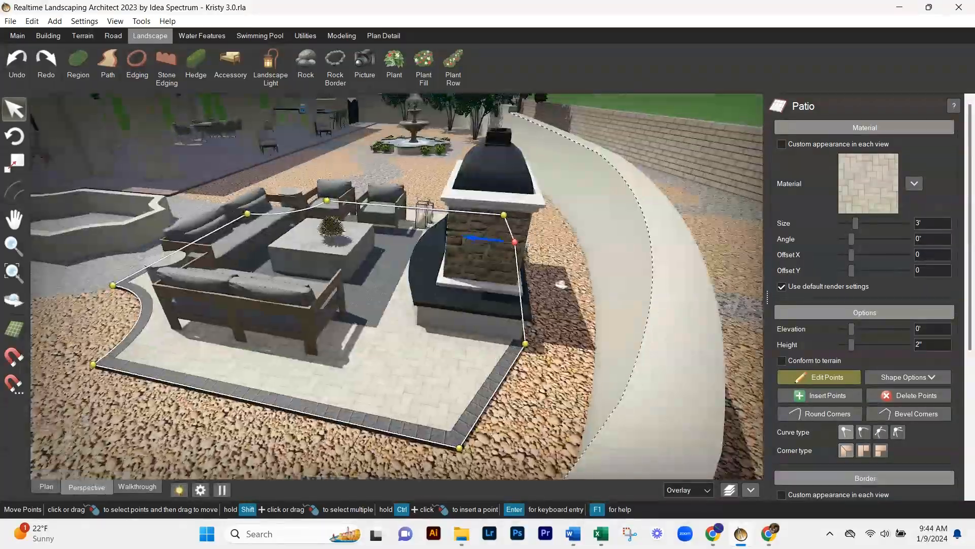
right_drag(508, 376, 391, 371)
click(836, 379)
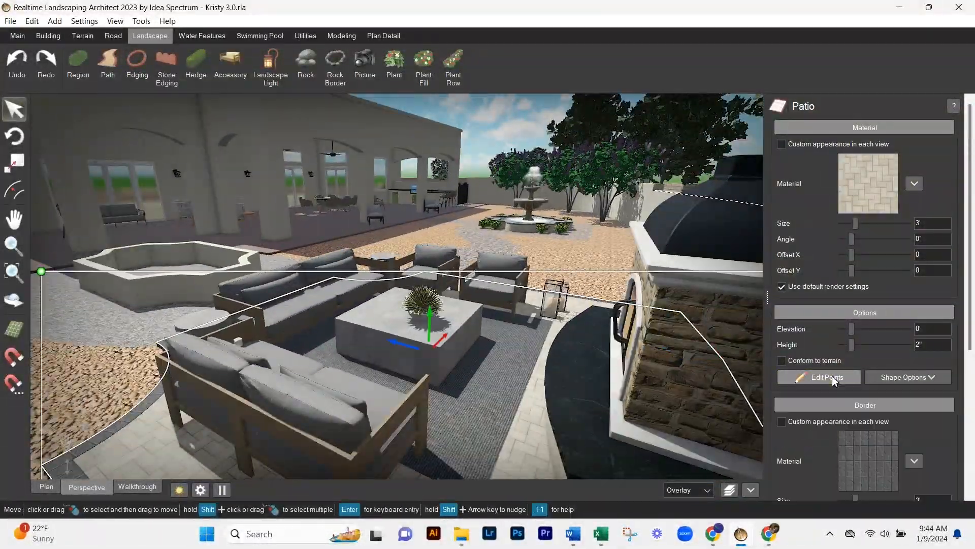
- Choose a different model for the selected accessory near the fireplace
click(577, 305)
click(914, 169)
click(373, 151)
click(374, 166)
click(574, 176)
click(80, 236)
double_click(196, 90)
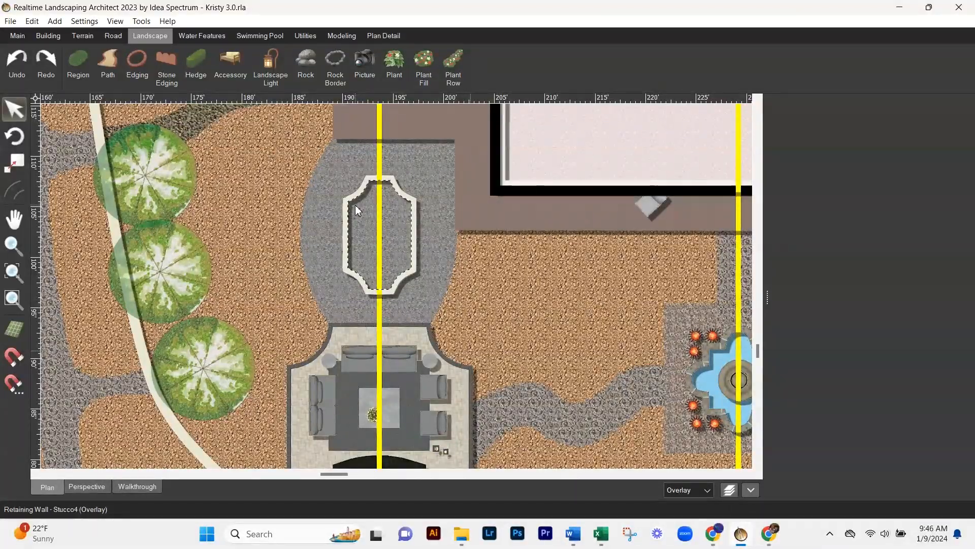
- Draw a winding grey gravel path from the seating patio to the fountain and refine its outline points
scroll(355, 205, up, 2)
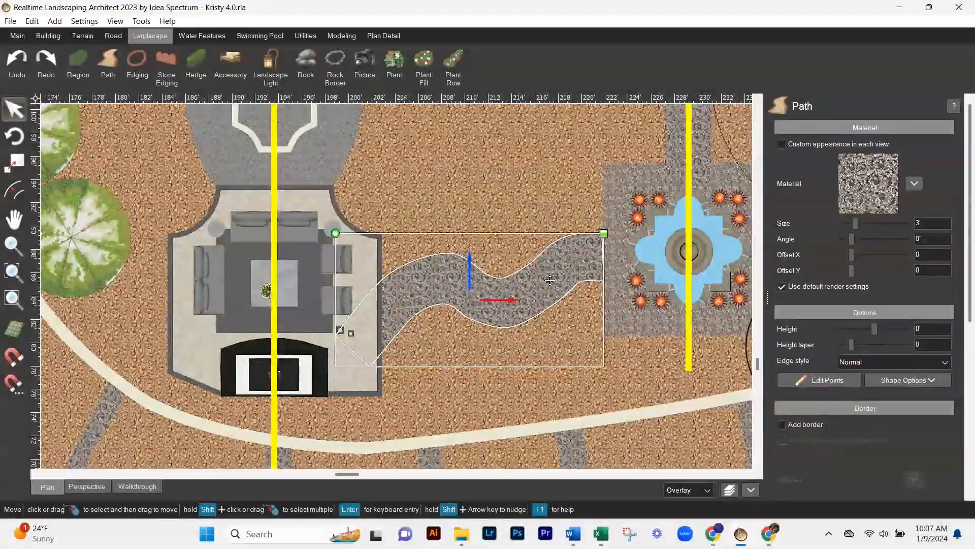
click(385, 36)
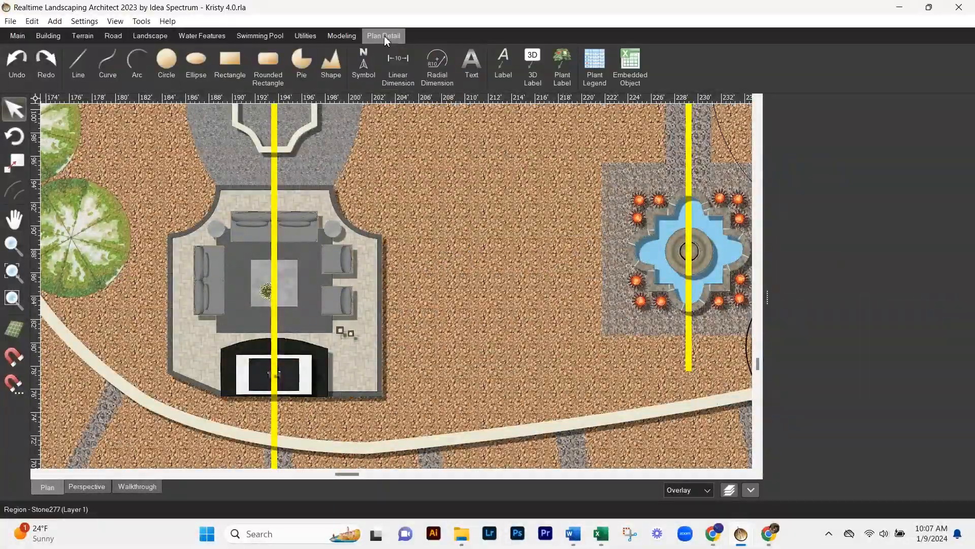
scroll(516, 273, down, 2)
middle_drag(515, 269, 410, 264)
scroll(397, 199, up, 2)
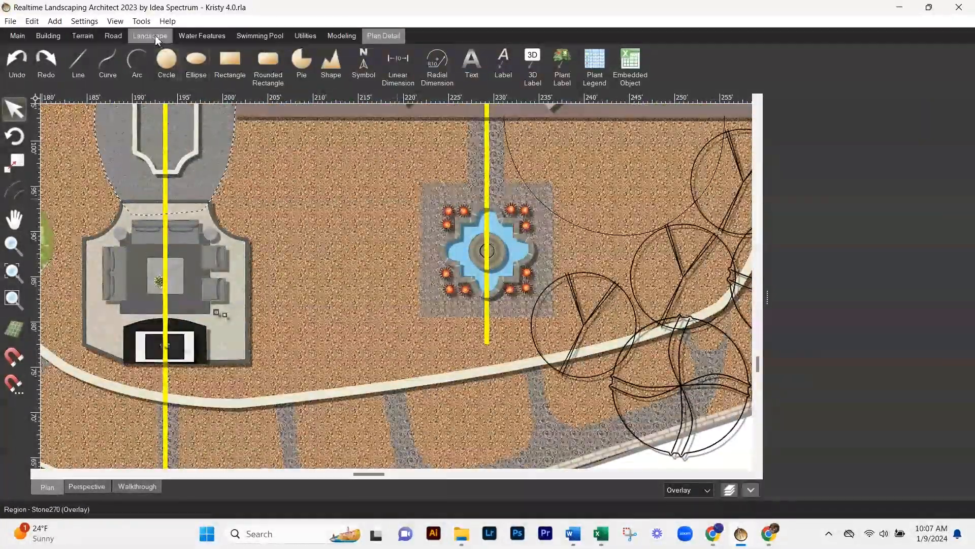
click(150, 36)
click(108, 64)
click(848, 252)
scroll(408, 192, up, 1)
scroll(243, 275, up, 1)
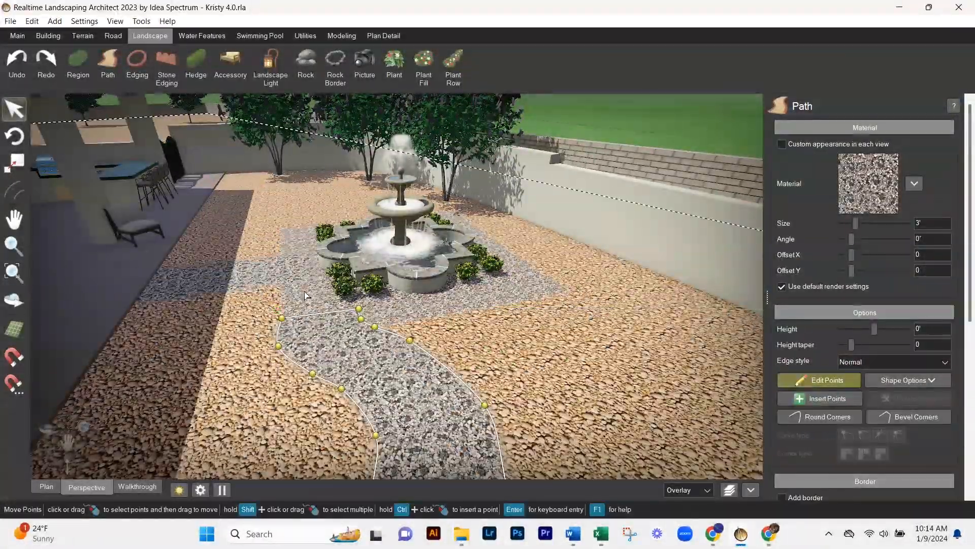
right_drag(294, 319, 401, 290)
scroll(401, 290, up, 3)
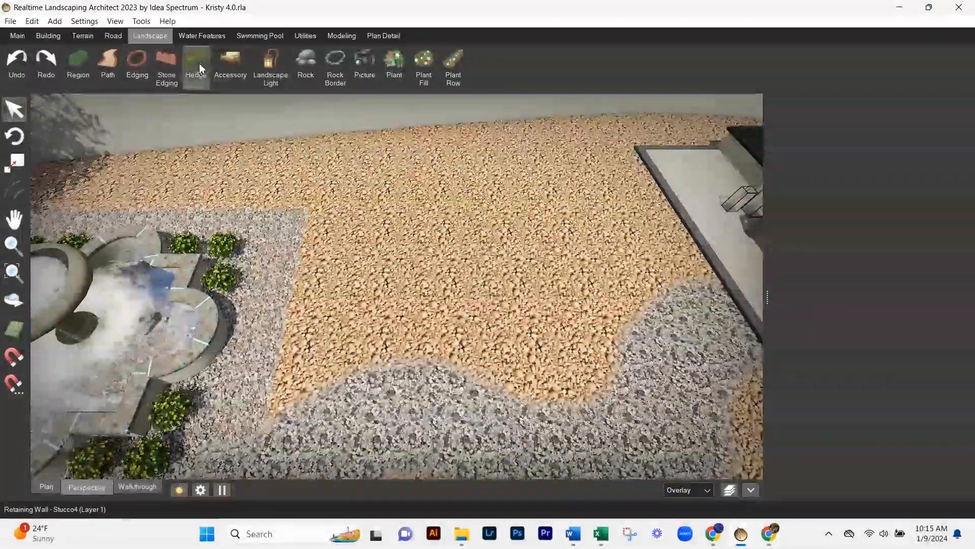
- Draw a hedge that follows the winding path between the fountain and the patio and adjust its points
click(664, 215)
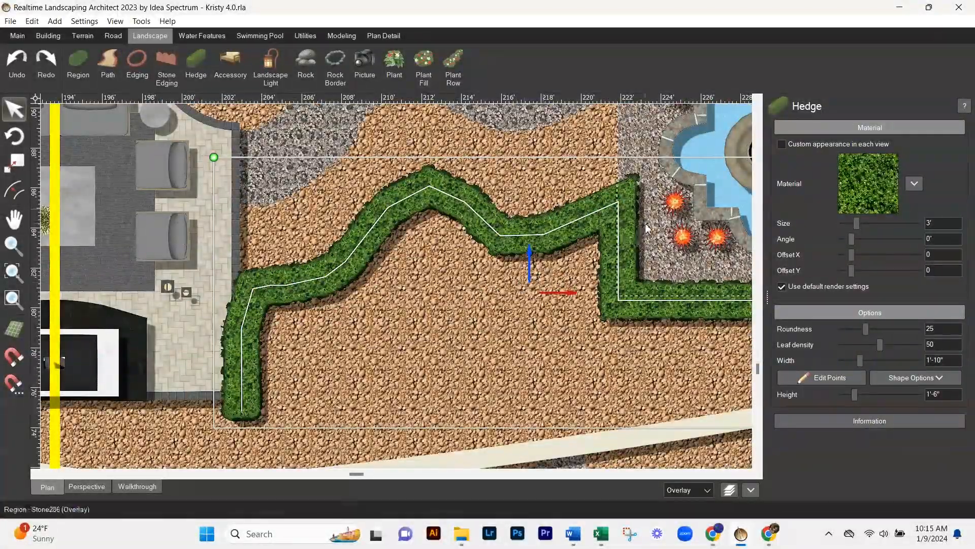
click(821, 377)
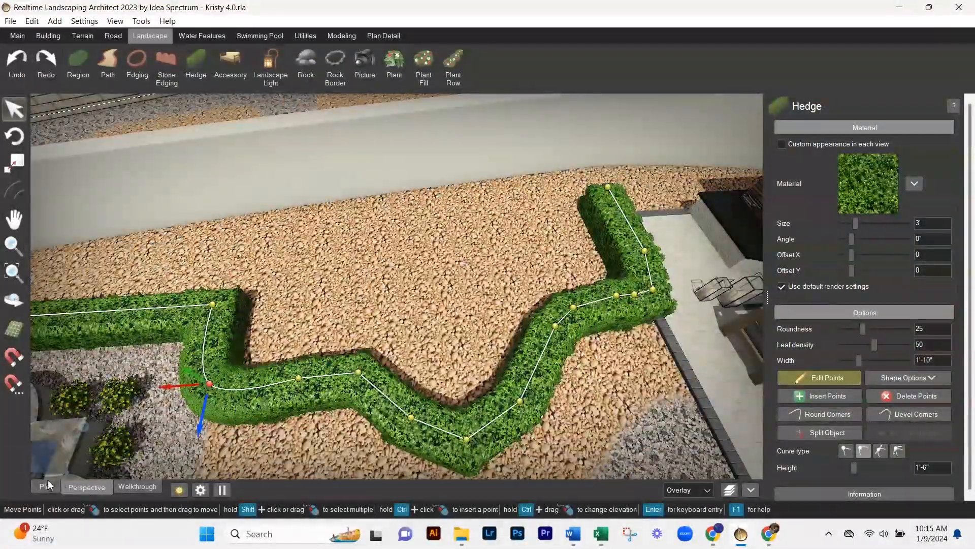
drag(234, 171, 498, 321)
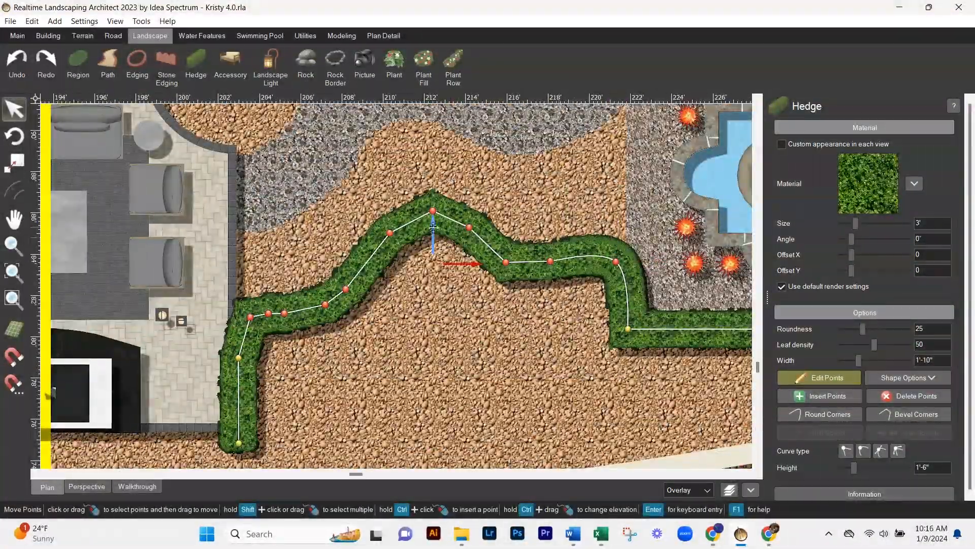
drag(433, 227, 433, 262)
click(820, 378)
middle_drag(741, 454, 709, 327)
scroll(710, 327, down, 5)
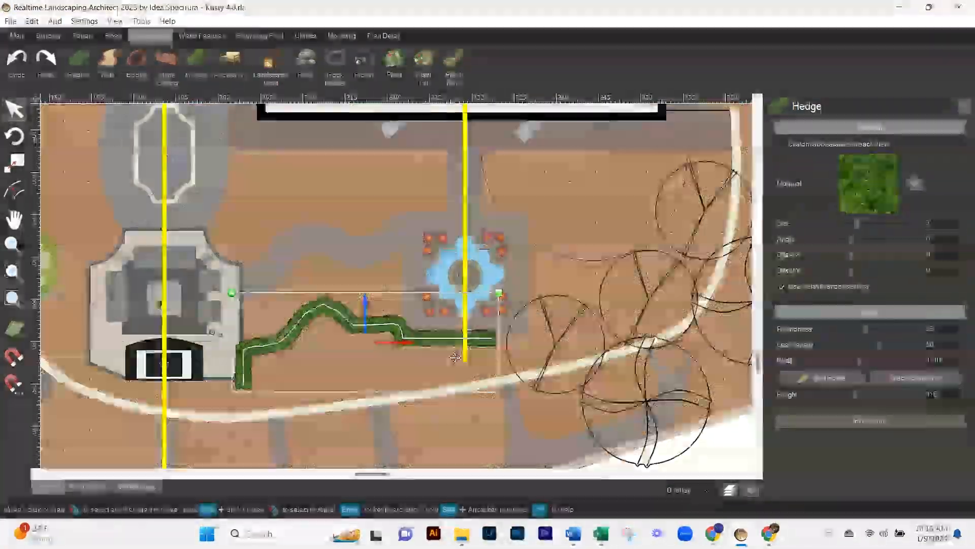
- Place a line of flagstone stepping stones between the house terrace and the winding gravel path
click(467, 254)
drag(468, 249, 467, 247)
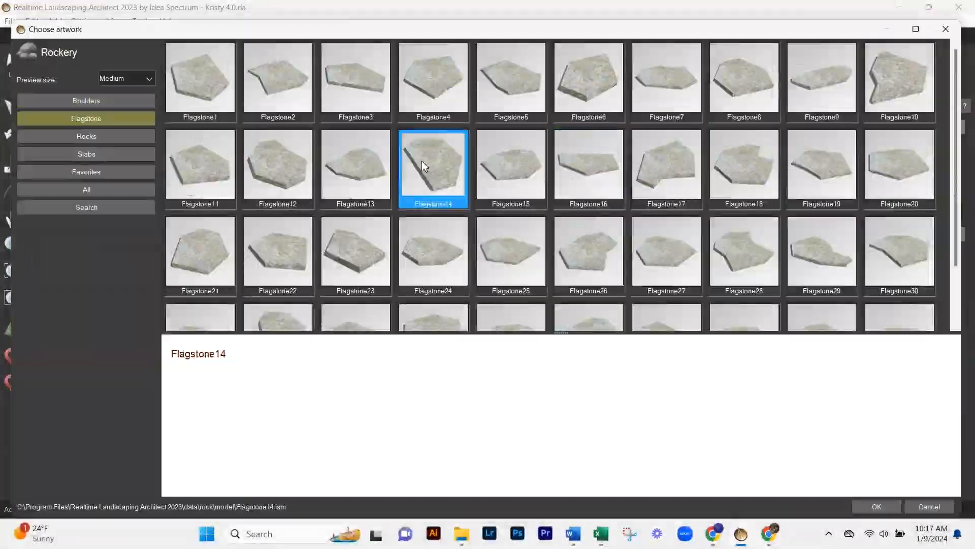
double_click(421, 161)
drag(406, 213, 415, 212)
scroll(414, 200, up, 4)
drag(377, 190, 360, 188)
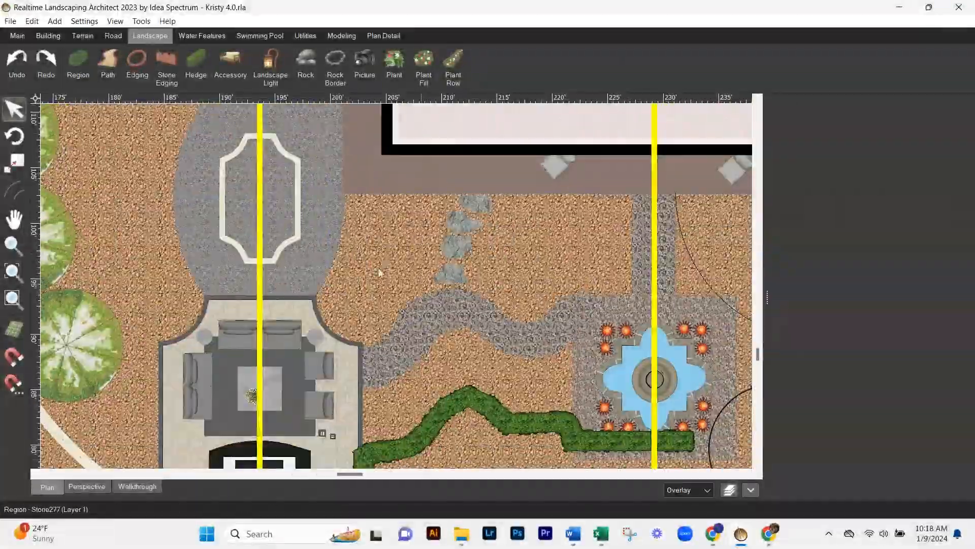
- Plant rows of dwarf English boxwood along both sides of the raised planter's gravel area and adjust the points of the row beside the trees
click(380, 37)
click(381, 231)
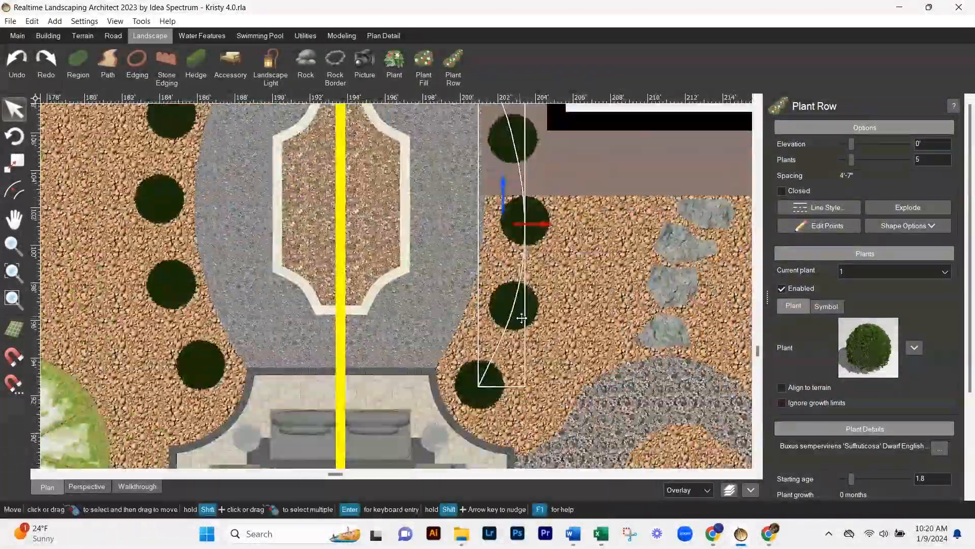
click(172, 284)
click(819, 225)
drag(202, 364, 194, 379)
middle_drag(195, 366, 288, 404)
click(264, 327)
middle_drag(266, 244, 252, 337)
click(251, 242)
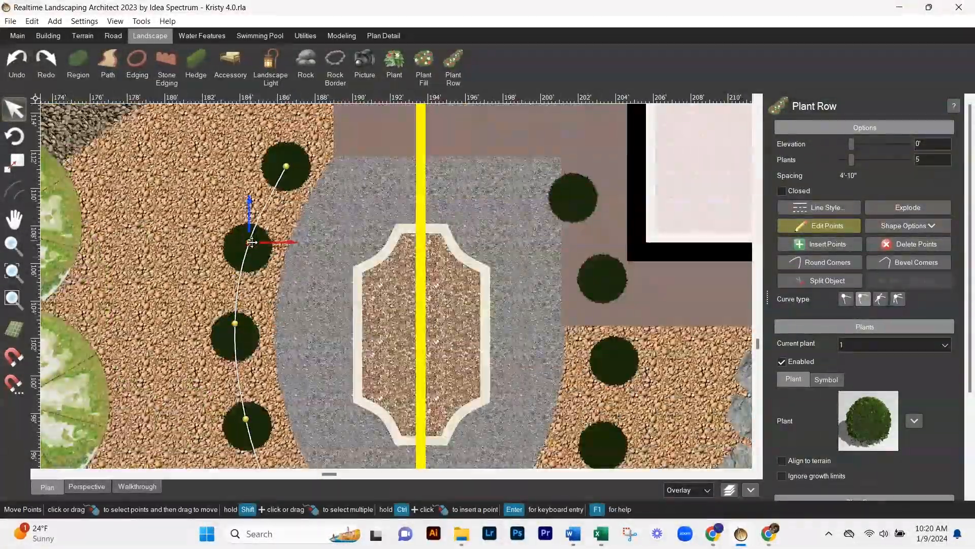
scroll(333, 201, up, 2)
middle_drag(229, 204, 355, 245)
drag(345, 142, 338, 142)
drag(295, 260, 290, 260)
scroll(391, 282, down, 4)
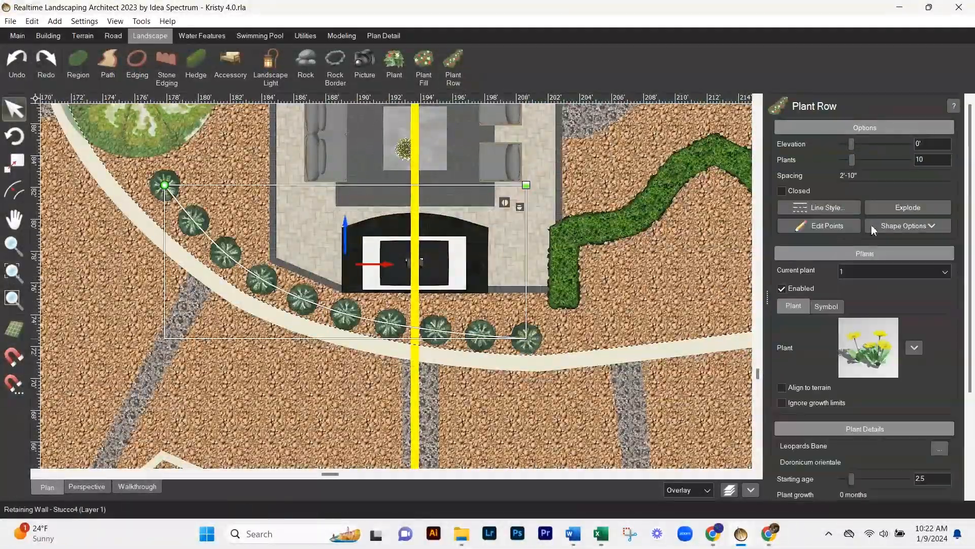
- Add a row of six Thuja arborvitae along the wall behind the fireplace
click(869, 353)
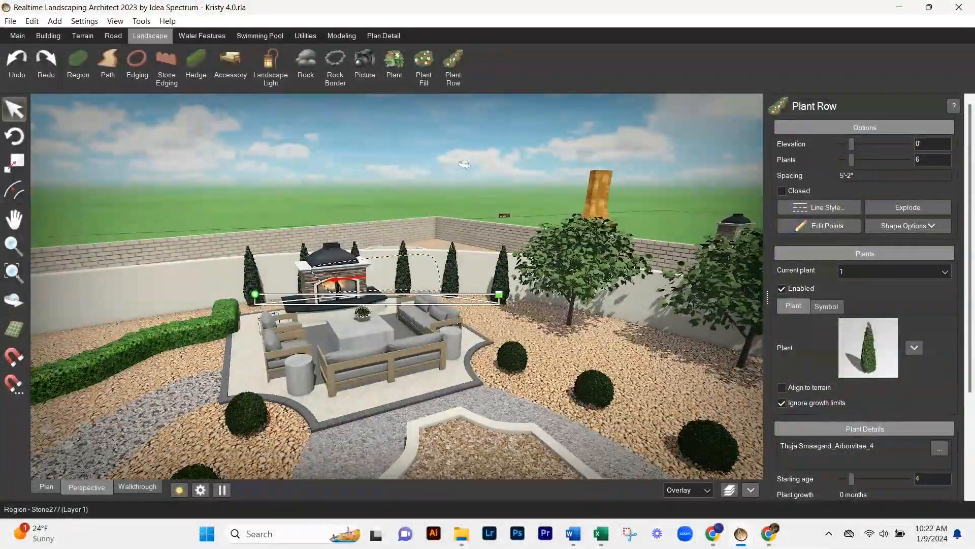
click(273, 356)
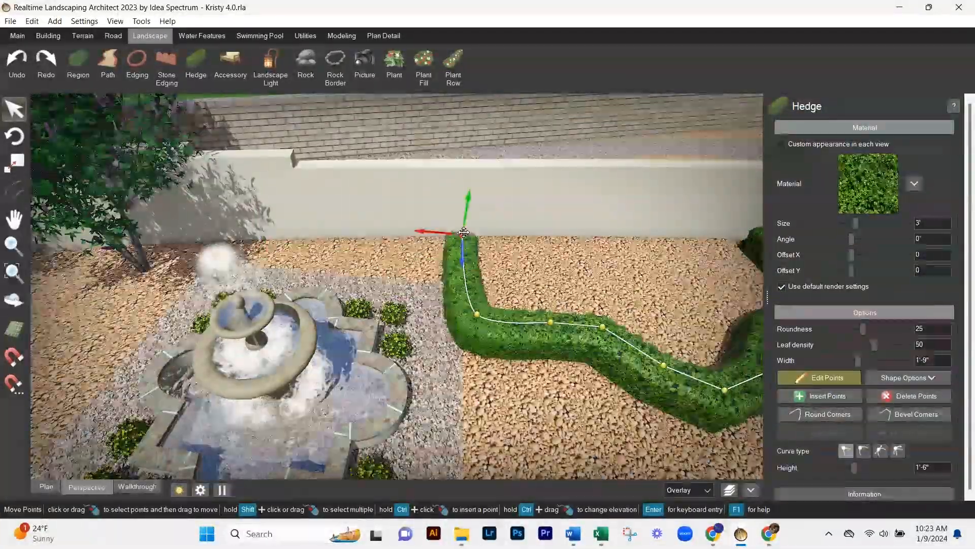
- Delete a surplus point from the hedge where it bends beside the patio
click(820, 378)
scroll(464, 232, down, 4)
click(46, 486)
scroll(203, 270, up, 3)
click(820, 377)
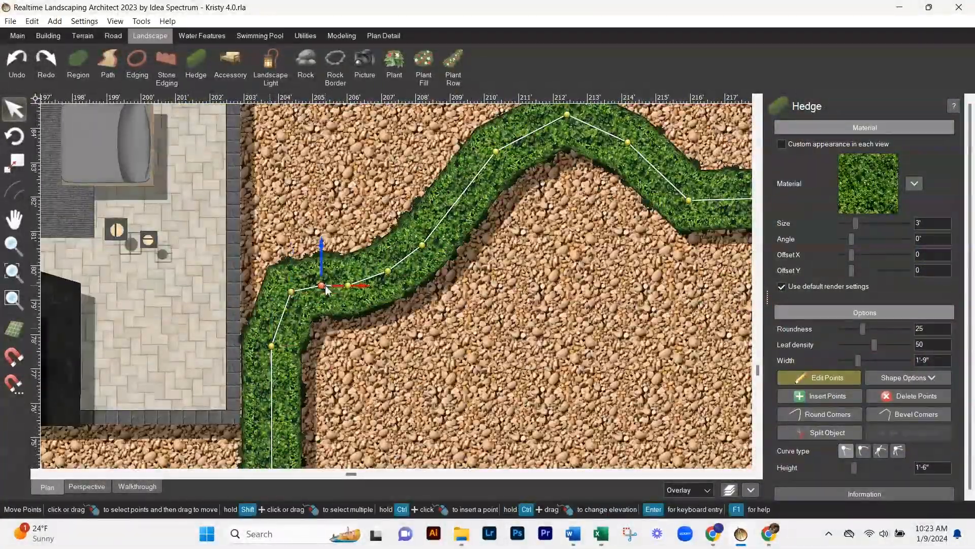
click(321, 286)
key(Delete)
- Smooth the hedge's bends by changing the curve type of its points and shifting them
click(388, 271)
key(Delete)
click(422, 245)
scroll(441, 252, down, 2)
drag(670, 323, 670, 327)
click(864, 451)
scroll(539, 288, up, 3)
scroll(261, 356, down, 3)
drag(422, 272, 435, 274)
middle_drag(214, 282, 386, 258)
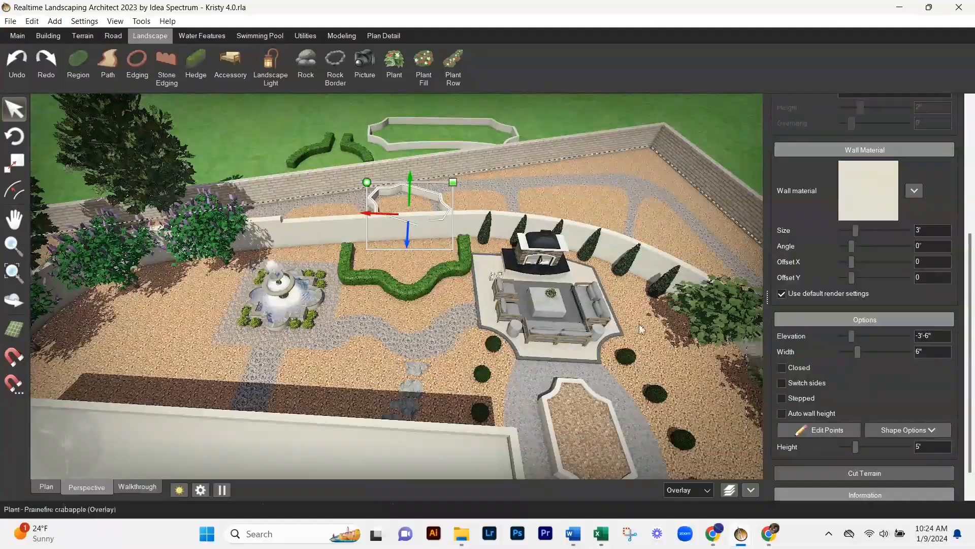
- Shape a stucco retaining wall into a planting bed between the hedge and the long boundary wall by moving its points
middle_drag(640, 329, 641, 407)
click(827, 430)
drag(408, 325, 371, 276)
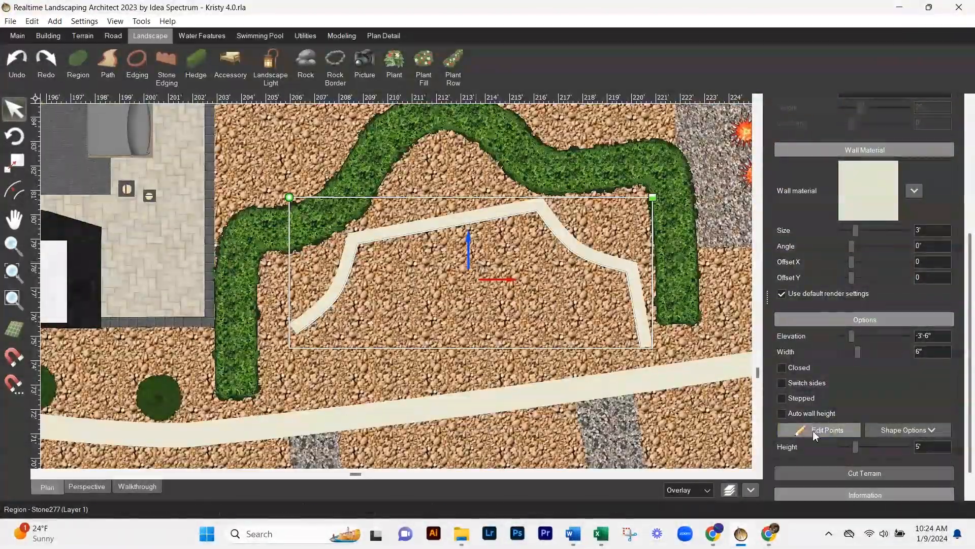
scroll(345, 416, up, 4)
click(194, 422)
drag(211, 422, 222, 422)
scroll(222, 422, down, 3)
click(284, 254)
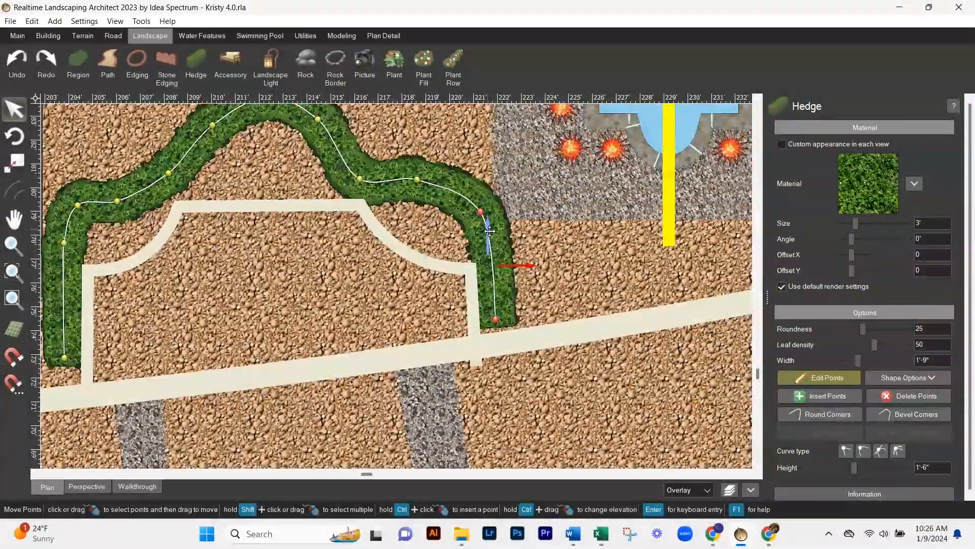
- Place three blue pots of yellow flowers in the raised planting bed between the hedge and the boundary wall
click(449, 66)
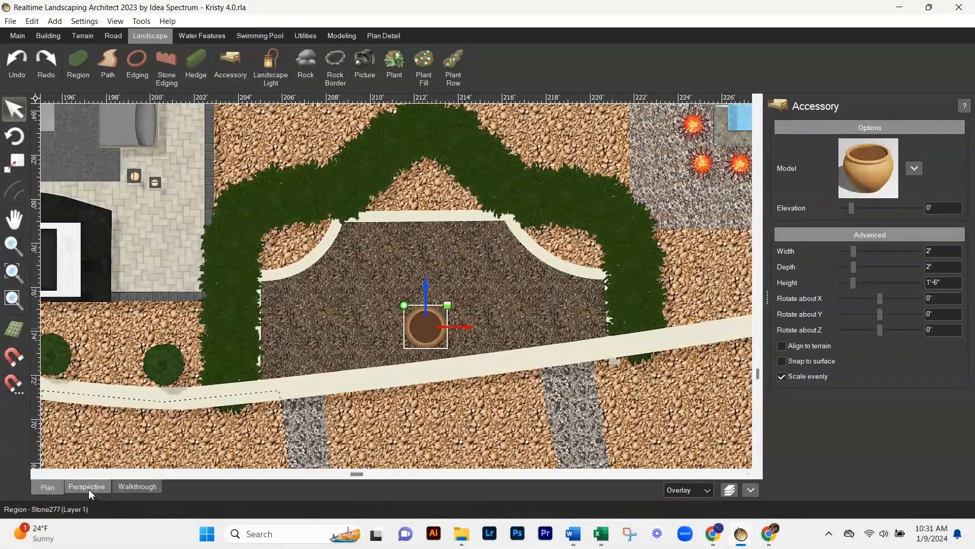
click(88, 489)
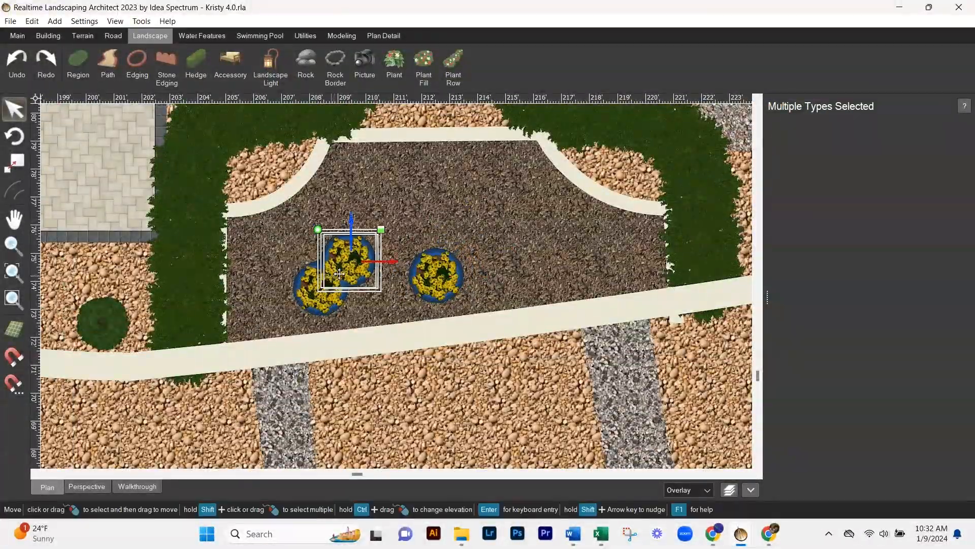
click(86, 486)
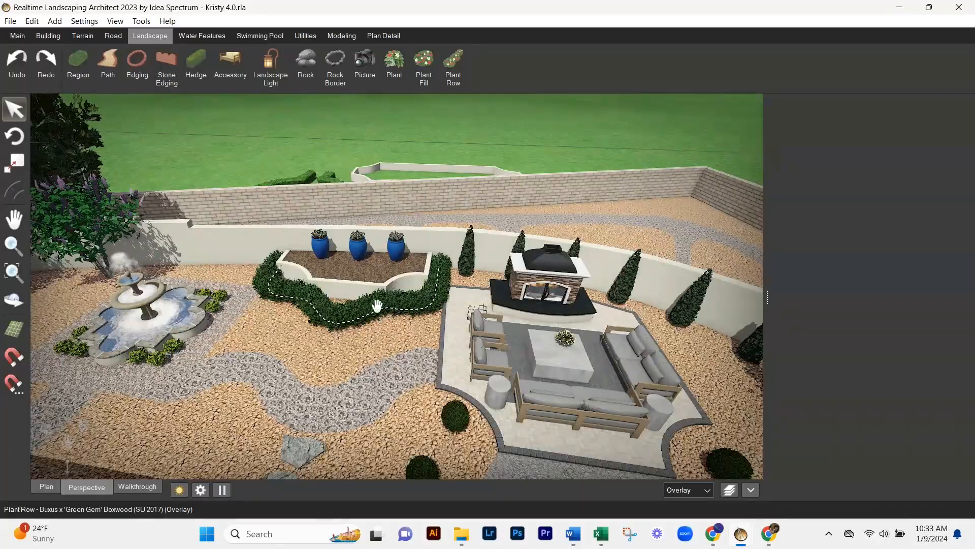
- Plant Double Knock Out Red Rose shrubs in the two curved front corners of the raised bed
scroll(403, 344, up, 4)
middle_drag(403, 344, 541, 346)
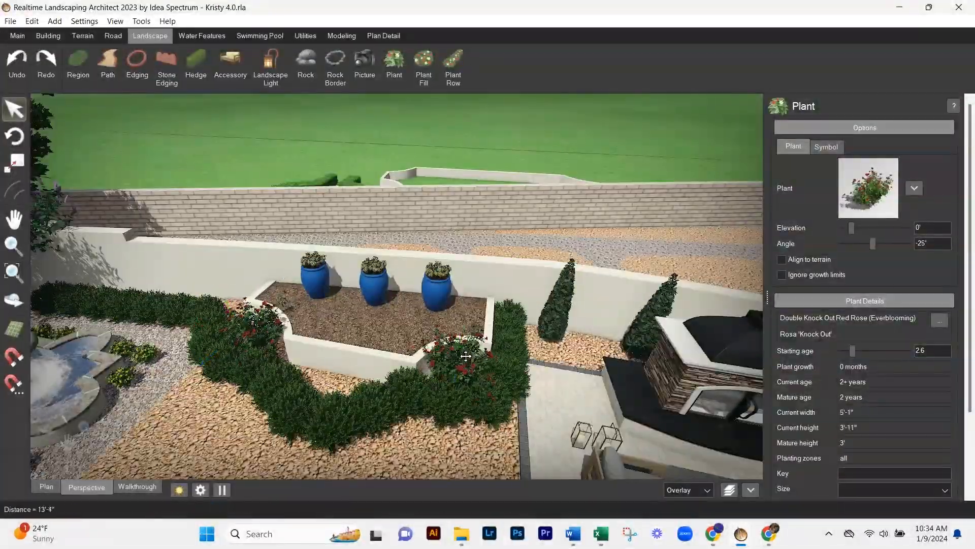
scroll(844, 450, down, 2)
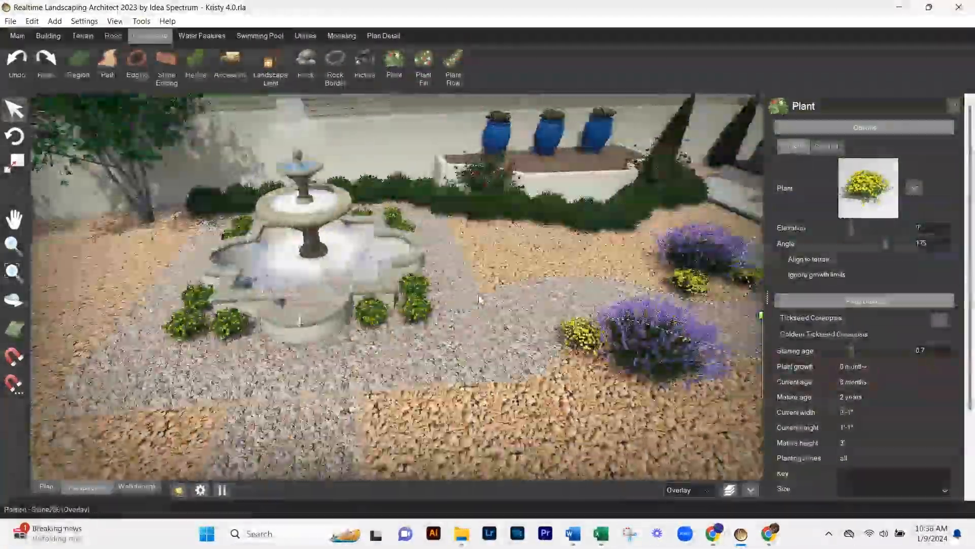
- Add a tipped-over pot among the crape myrtles and shape a dark pebble path spilling from it toward the house patio
click(857, 186)
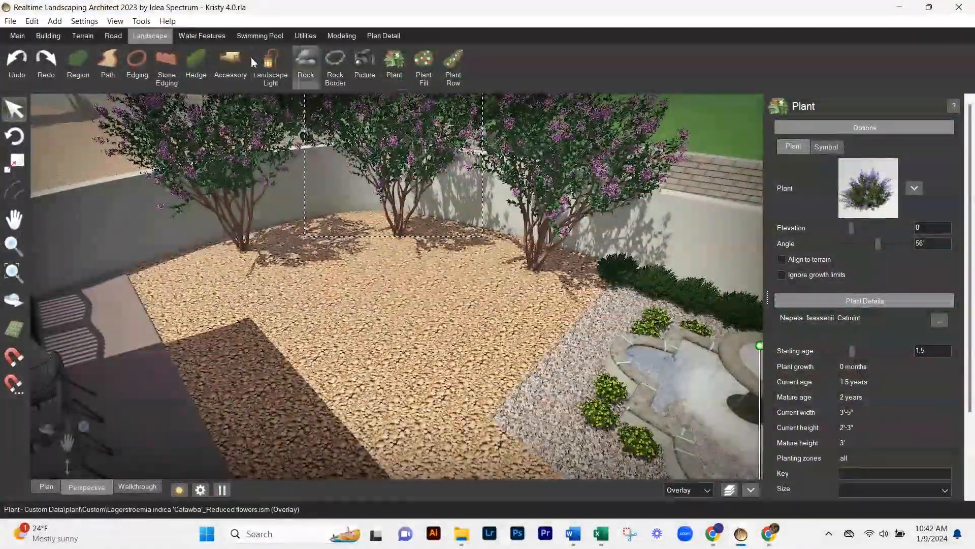
click(231, 64)
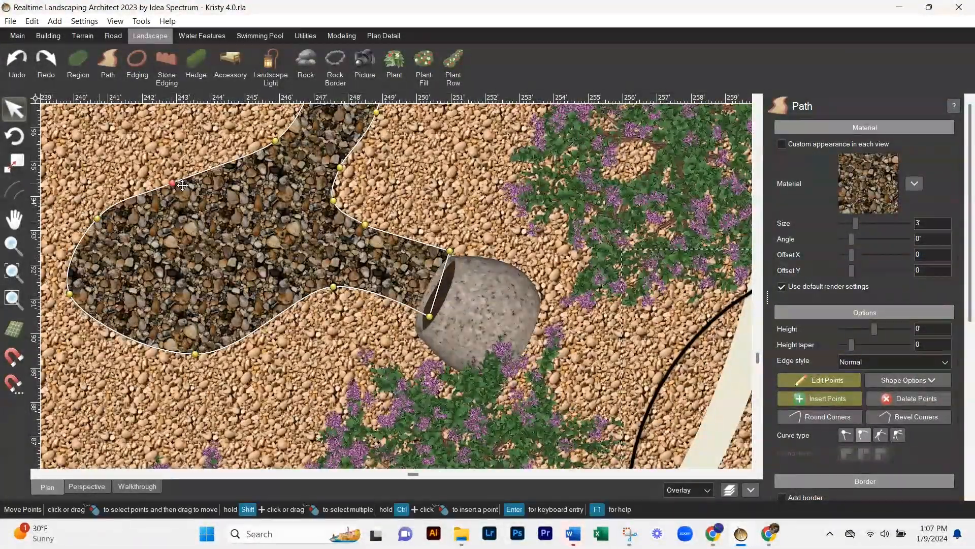
drag(182, 186, 211, 198)
scroll(257, 248, down, 3)
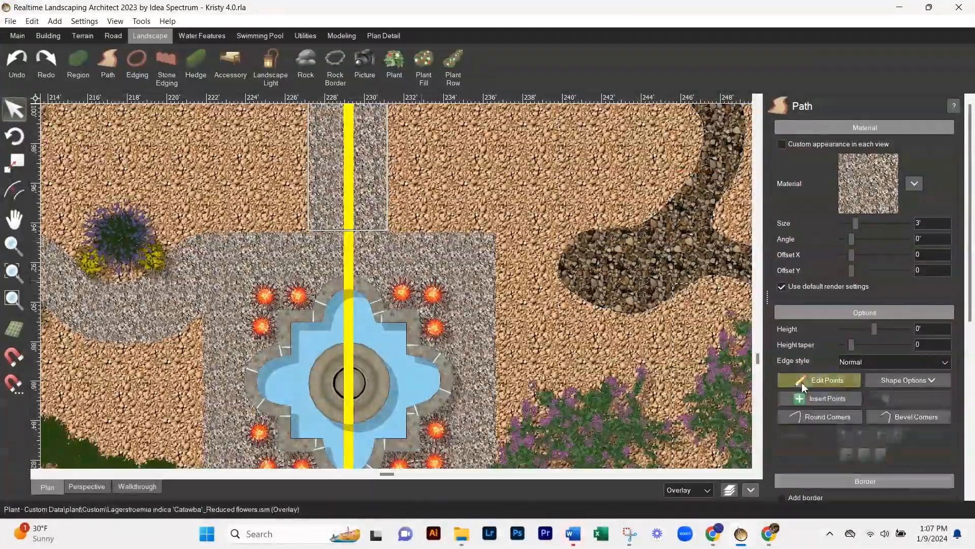
- Flare the gravel path where it meets the fountain surround by curving and shifting its points on both sides
scroll(521, 277, up, 5)
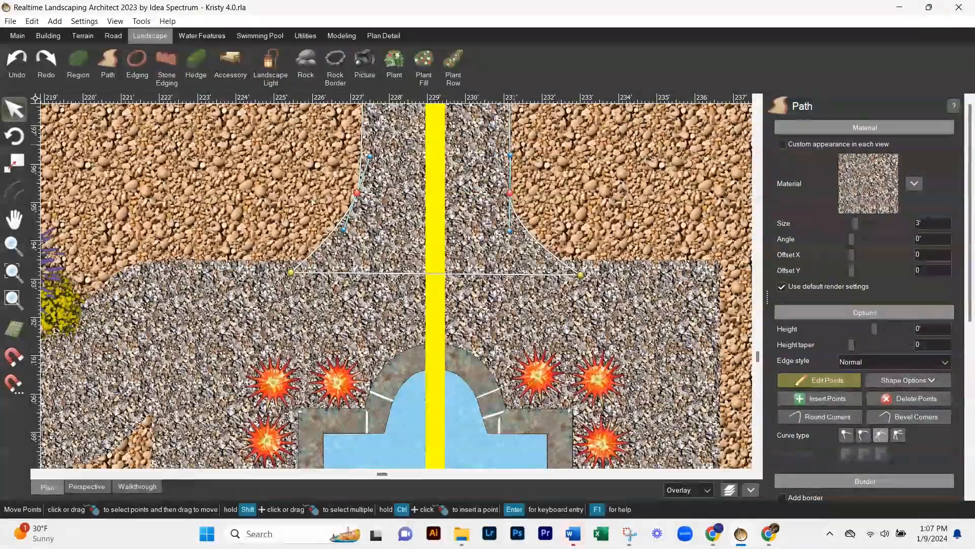
scroll(294, 270, down, 3)
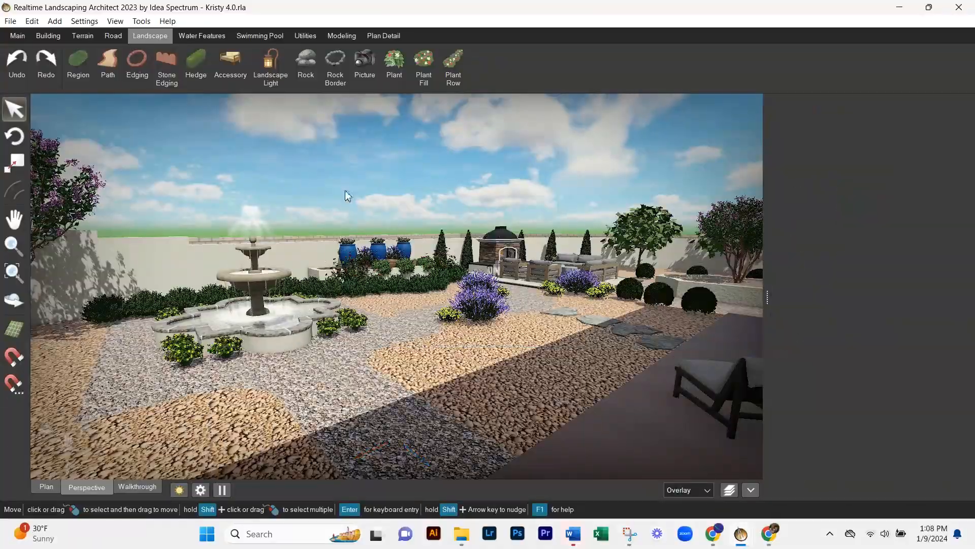
middle_drag(347, 196, 431, 271)
- Plant a pink flowering shrub at one end of the raised bed and copy it to the other end
scroll(431, 271, up, 3)
click(869, 188)
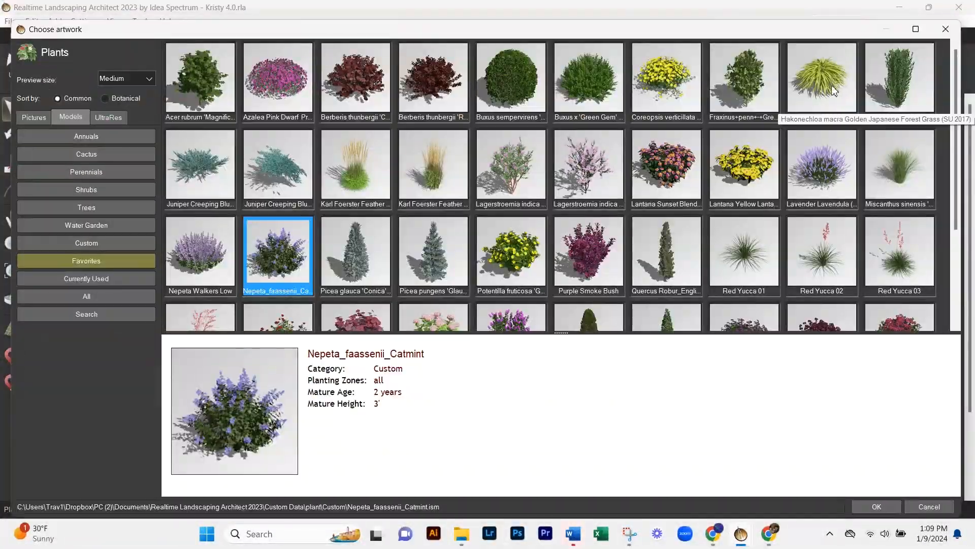
scroll(278, 81, down, 2)
double_click(453, 228)
drag(464, 297, 518, 252)
middle_drag(518, 252, 499, 294)
key(ctrl+c)
key(ctrl+v)
drag(500, 295, 204, 233)
- Lay a row of 12 Buxus x 'Green Gem' boxwoods around the front of the raised bed and behind the fountain
click(46, 486)
middle_drag(424, 298, 738, 150)
scroll(504, 252, up, 3)
scroll(504, 252, down, 2)
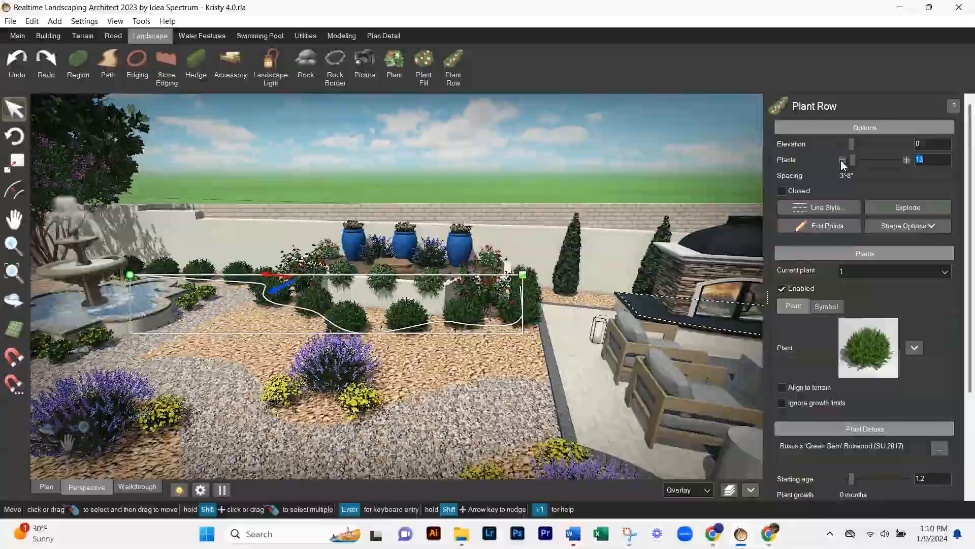
click(842, 160)
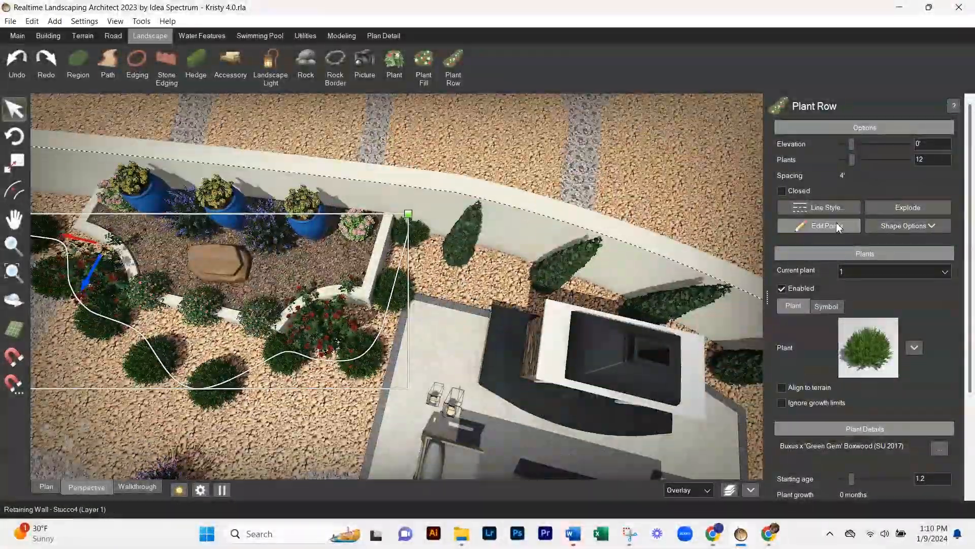
- Reduce the boxwood row to 11 plants and move its points to follow the raised bed and the fountain surround
drag(430, 224, 375, 313)
right_drag(402, 305, 561, 306)
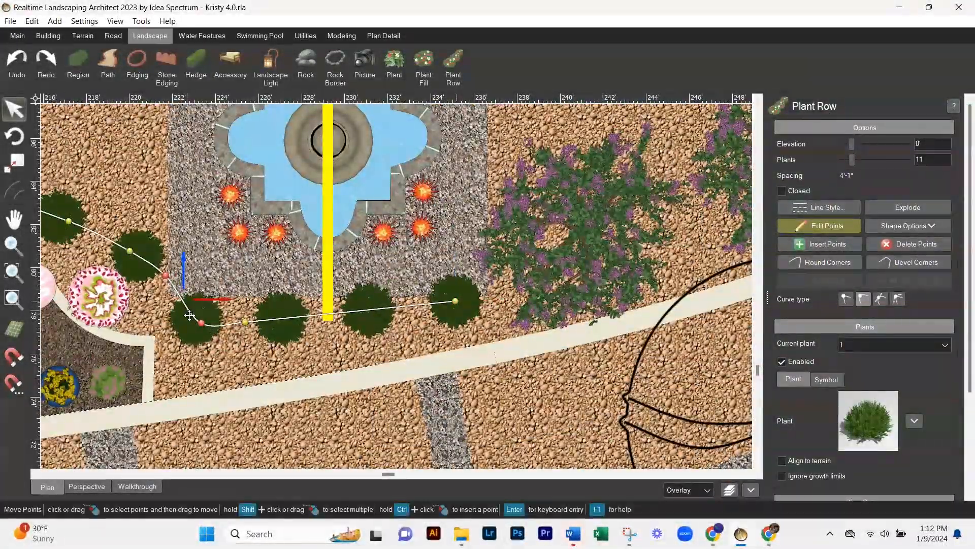
click(245, 321)
click(87, 486)
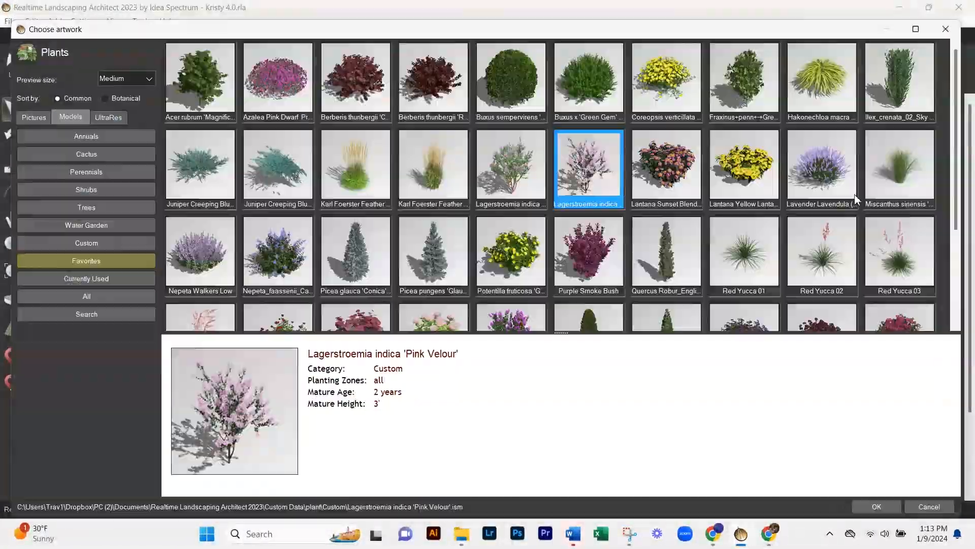
- Choose an upright ornamental grass from the plant library and plant two clumps against the raised bed's front wall
scroll(483, 233, down, 3)
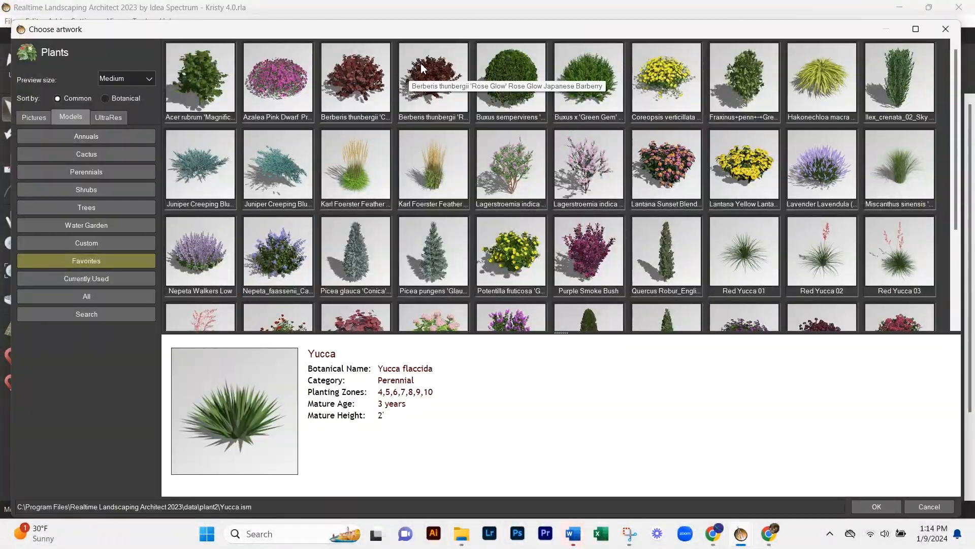
scroll(422, 69, down, 2)
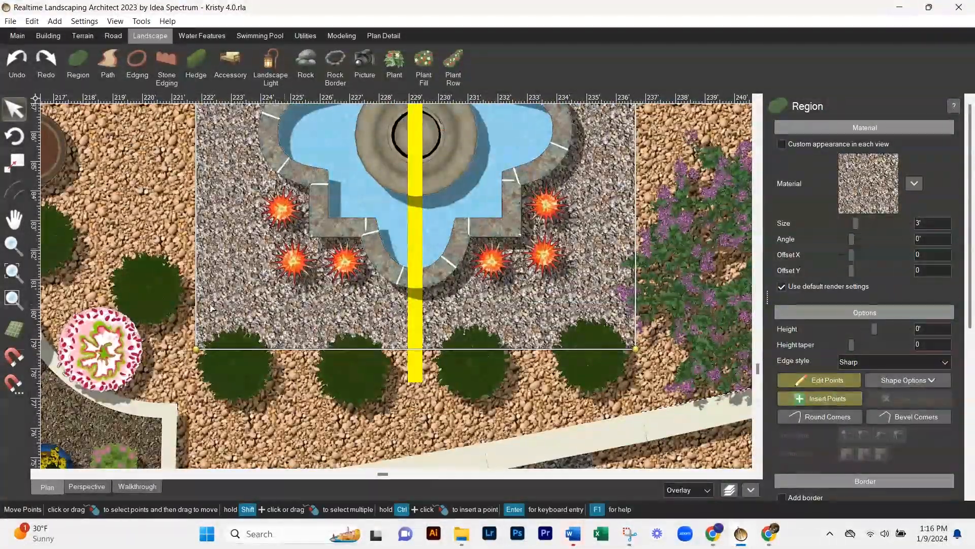
- Round the corners of the gravel region around the fountain by inserting points and changing their curve type
click(200, 350)
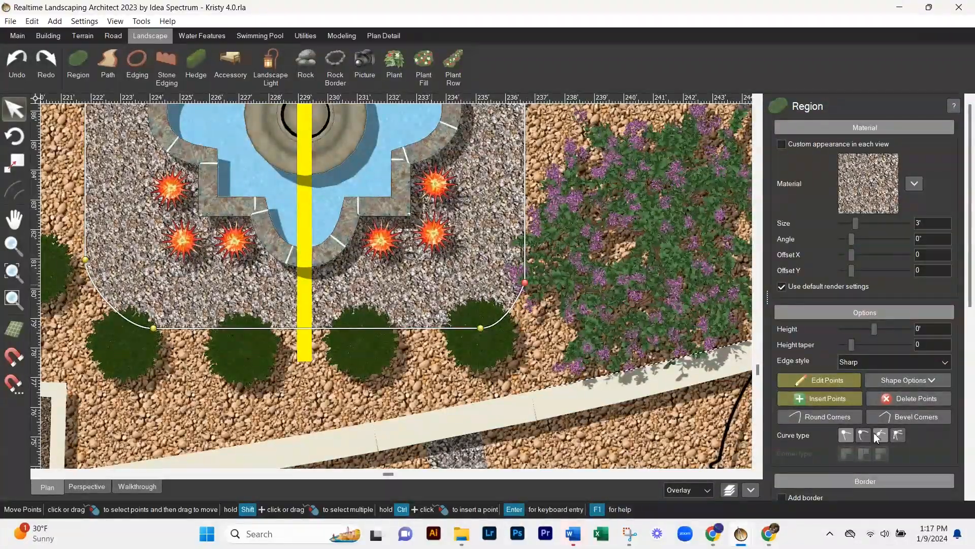
click(881, 435)
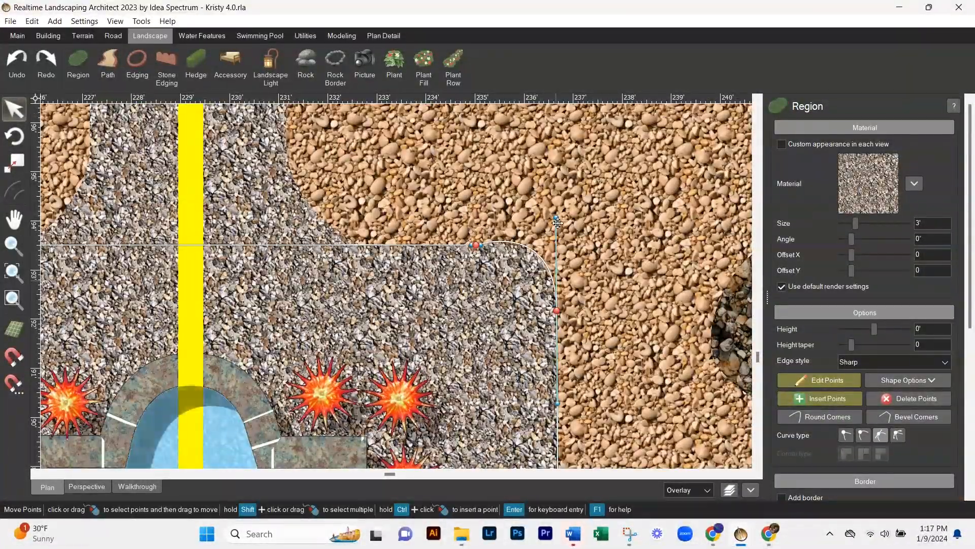
drag(558, 222, 557, 253)
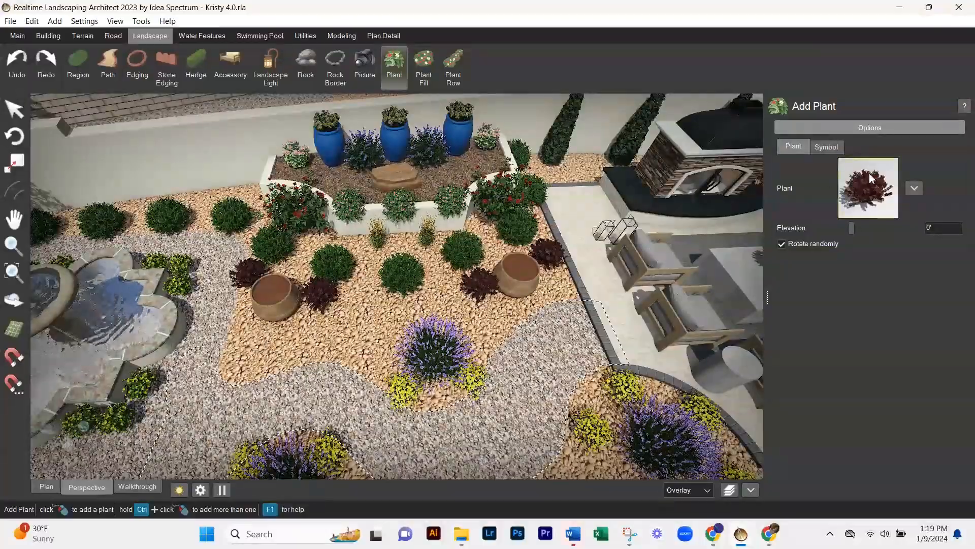
- Switch the plant being added from the dark-red barberry to another model from the plant library
click(870, 178)
double_click(721, 143)
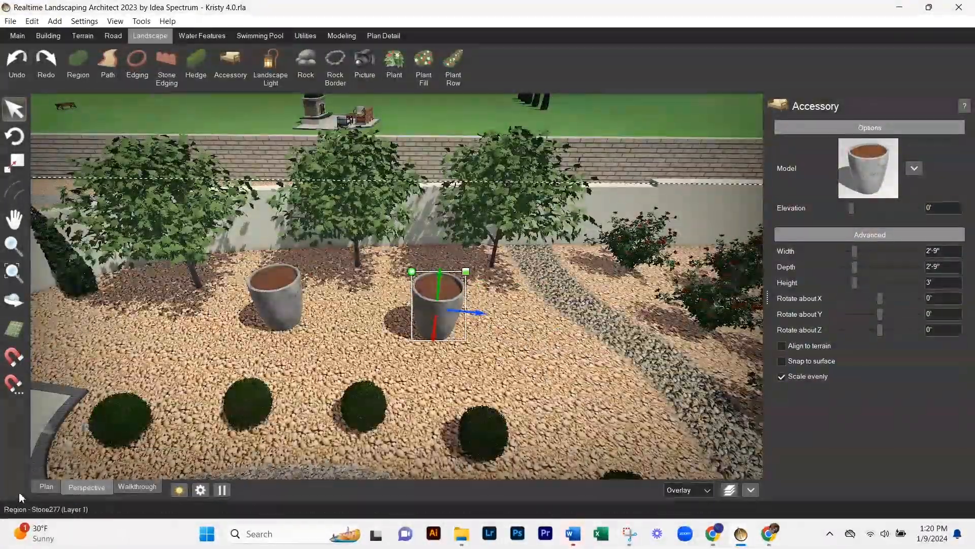
- Position the middle grey pot evenly between the other two in front of the three trees
click(46, 487)
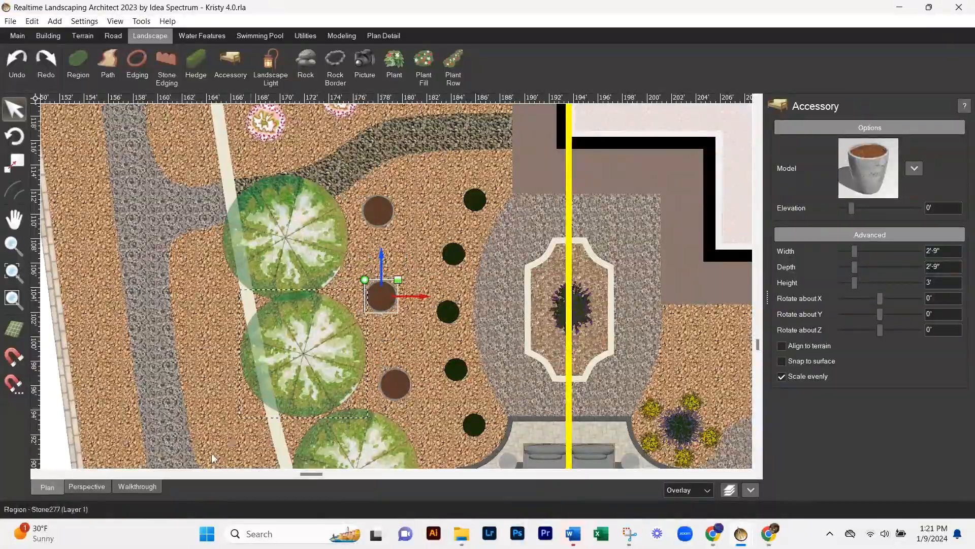
click(87, 487)
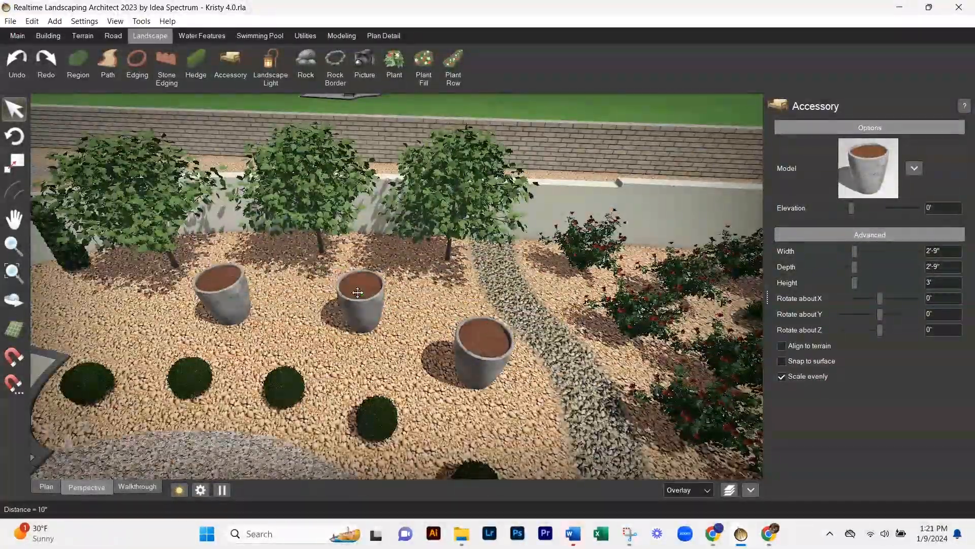
right_drag(358, 293, 302, 298)
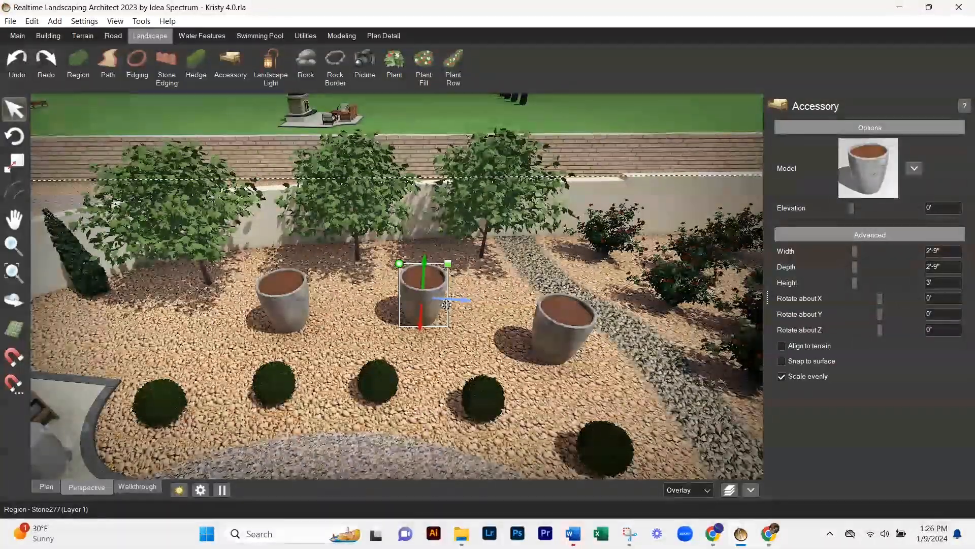
middle_drag(446, 305, 694, 376)
- Draw a closed plant row around the purple shrub inside the stucco planter and increase its number of plants
scroll(694, 377, up, 3)
click(47, 487)
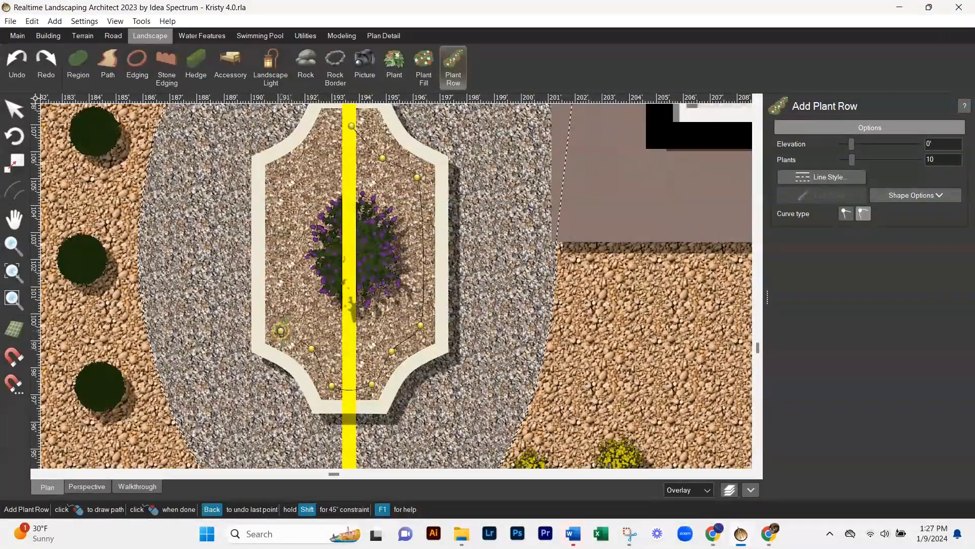
click(350, 126)
click(908, 160)
click(908, 160)
click(907, 160)
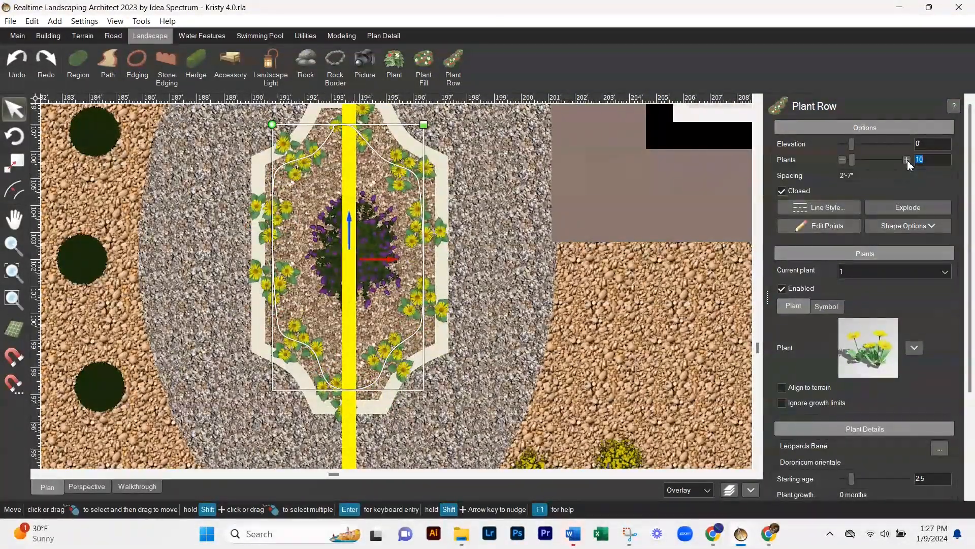
- Search the plant library for a replacement for the planter row's Leopards Bane and select Dianthus gratianopolitanus
click(915, 349)
click(89, 259)
click(102, 314)
key(Return)
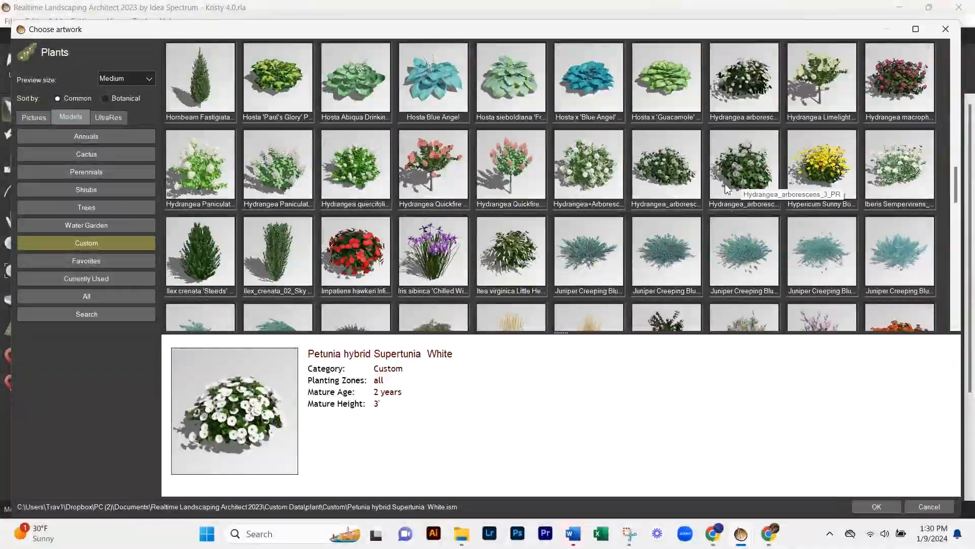
scroll(728, 189, up, 10)
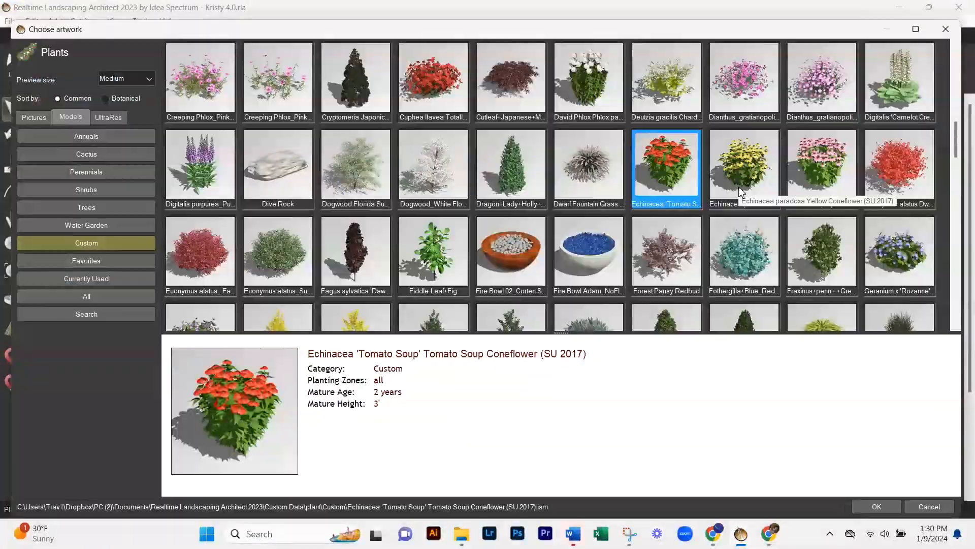
click(744, 76)
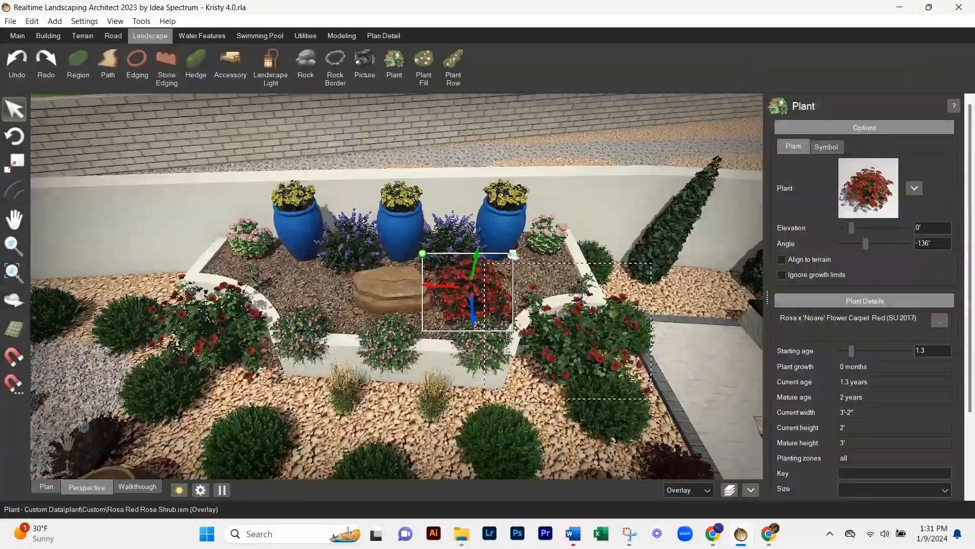
- Try flowering shrubs from the custom plants, including Rhododendron_PJM, for the shrub beside the raised bed
drag(482, 325, 544, 269)
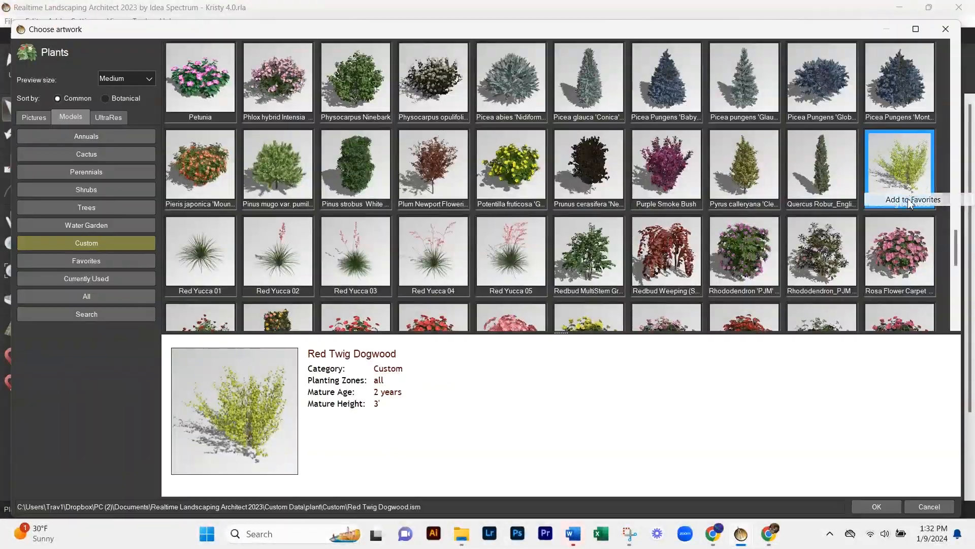
right_click(686, 157)
right_click(743, 239)
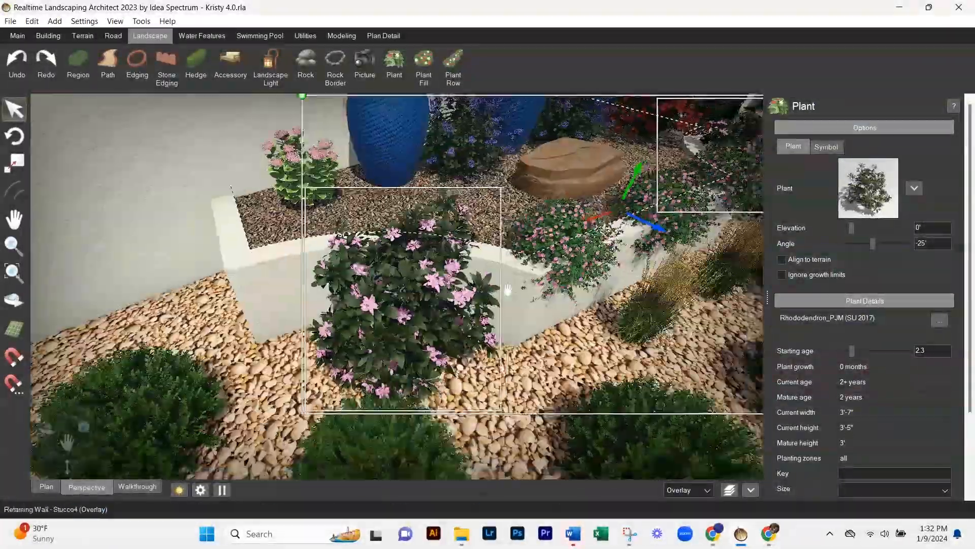
click(940, 320)
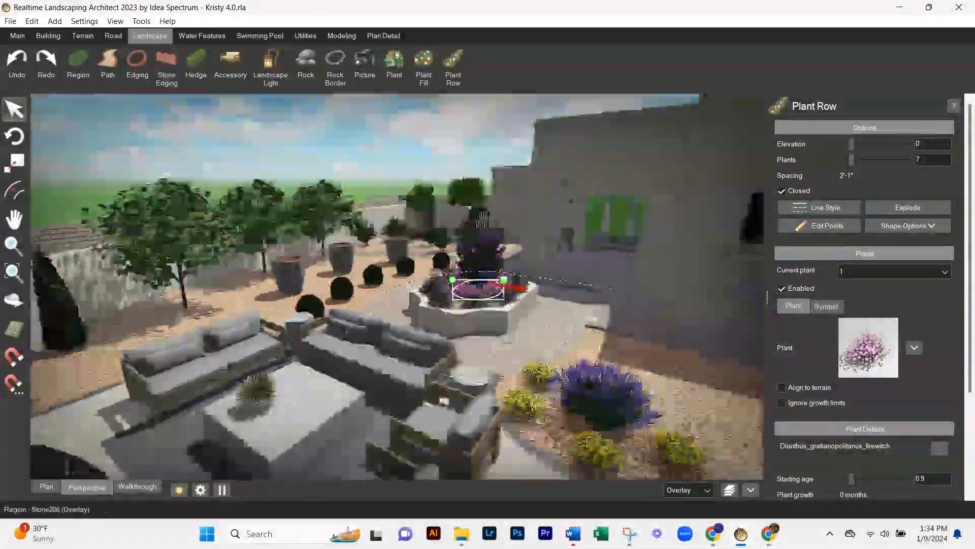
- Replace the stucco planter row's Dianthus with Euonymus alatus Summer Burning Bush
click(875, 341)
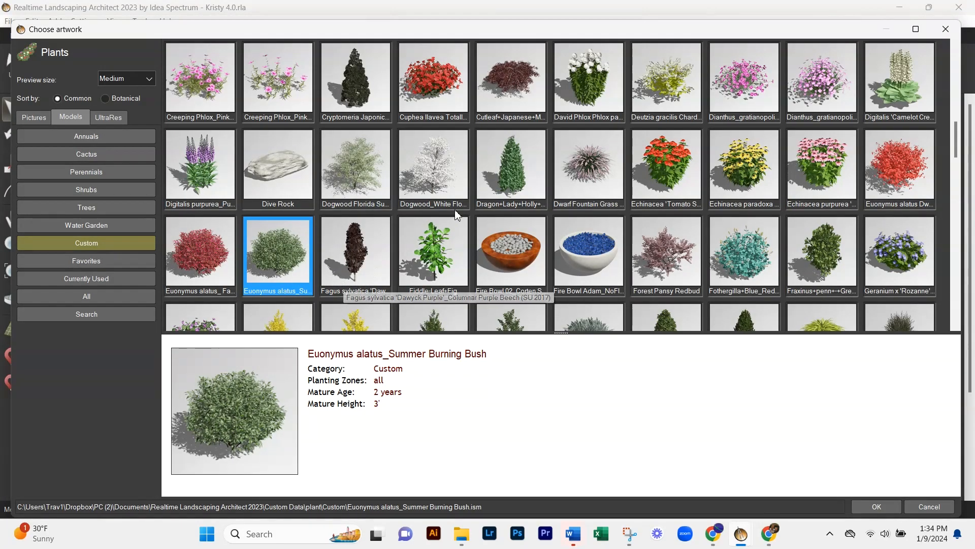
scroll(455, 209, down, 7)
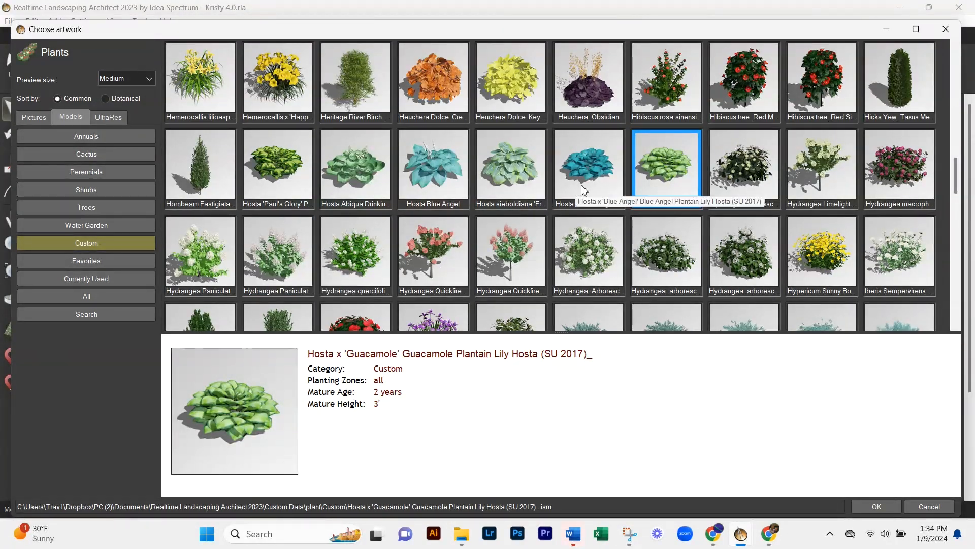
- Browse the custom plant models from hostas to roses, considering Miscanthus sinensis 'Adagio', Phlox hybrid Intensia Pink and Joseph's Coat Climbing Rose
scroll(584, 190, down, 6)
right_click(671, 247)
scroll(494, 180, down, 1)
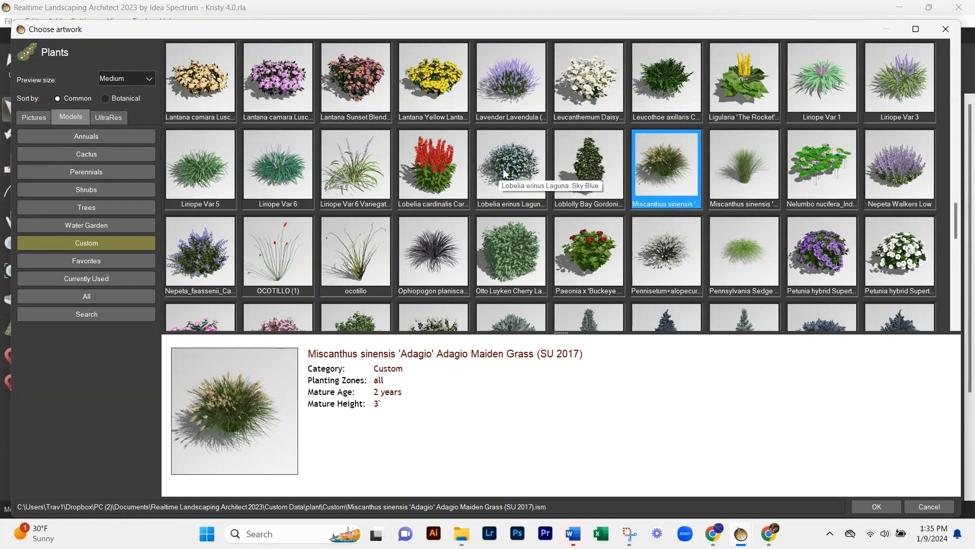
right_click(210, 160)
scroll(508, 254, down, 1)
click(278, 252)
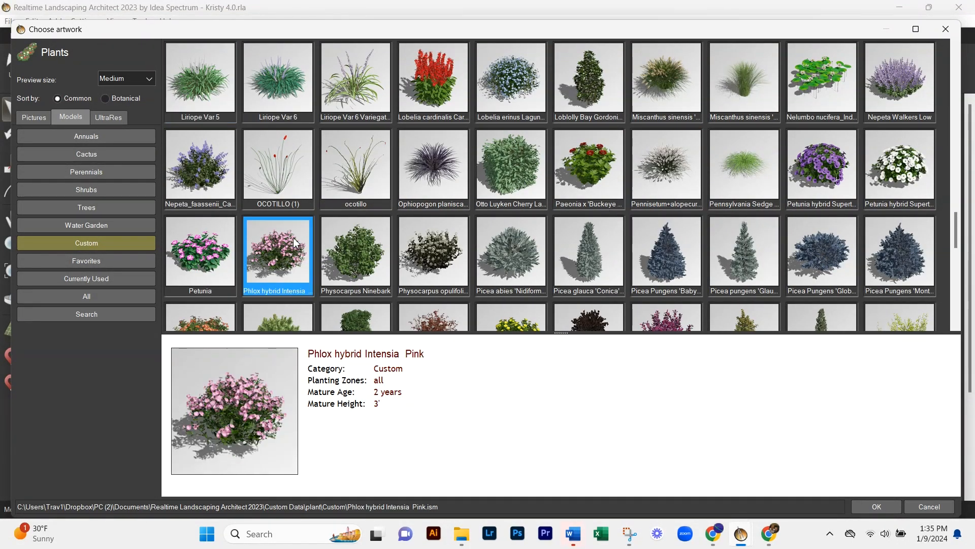
scroll(496, 207, down, 1)
scroll(496, 207, down, 2)
click(294, 245)
scroll(556, 167, down, 1)
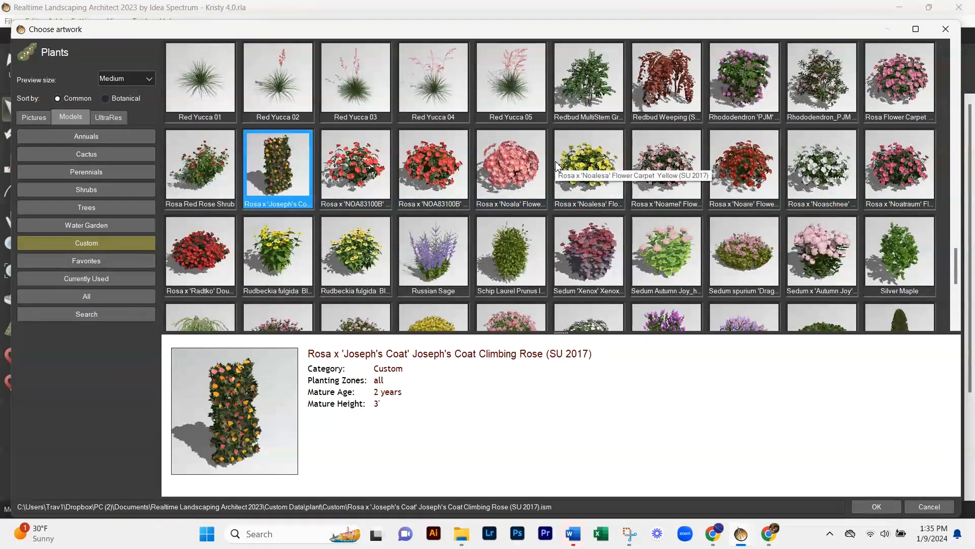
- Look through the remaining custom plants for the row, including Sedum spurium 'Dragon's Blood' and Weigela florida 'Dark Horse'
click(285, 252)
scroll(736, 161, down, 1)
click(737, 161)
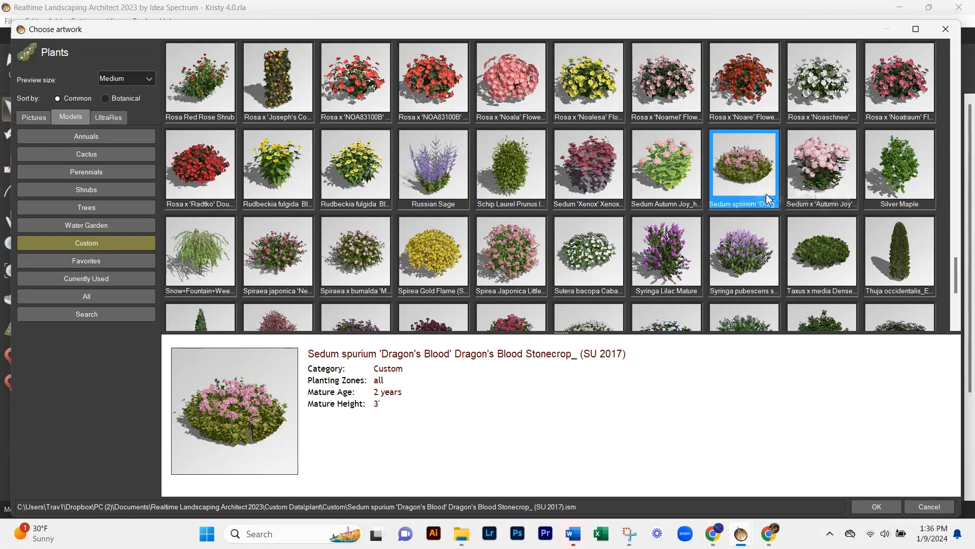
scroll(711, 188, down, 1)
right_click(528, 140)
click(550, 175)
right_click(333, 170)
scroll(508, 168, down, 1)
right_click(533, 242)
click(554, 277)
scroll(495, 217, down, 1)
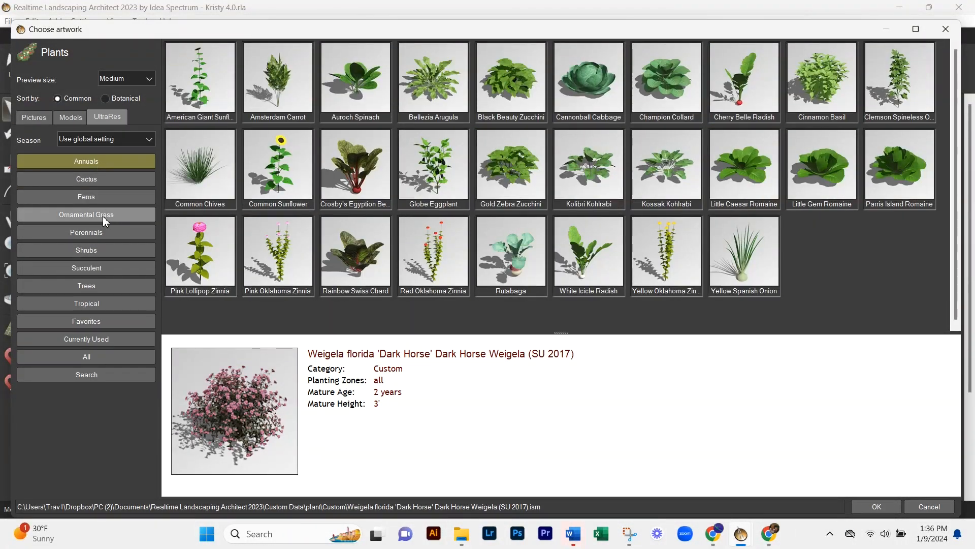
click(103, 215)
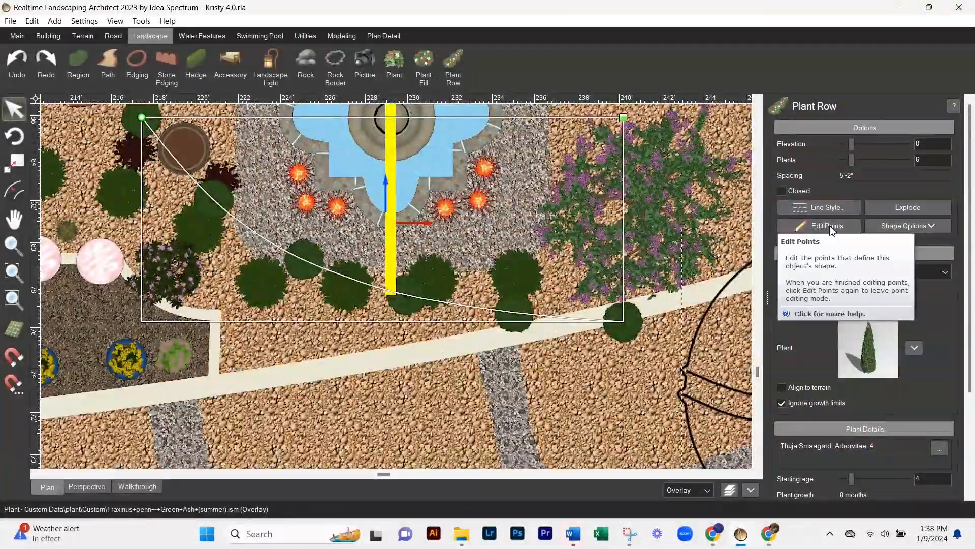
- Reshape the curved Thuja Smaagard arborvitae row behind the fountain and reduce it to 3 plants
click(828, 226)
drag(513, 312, 477, 312)
drag(851, 161, 841, 164)
drag(477, 312, 490, 312)
drag(261, 339, 299, 334)
drag(506, 314, 500, 314)
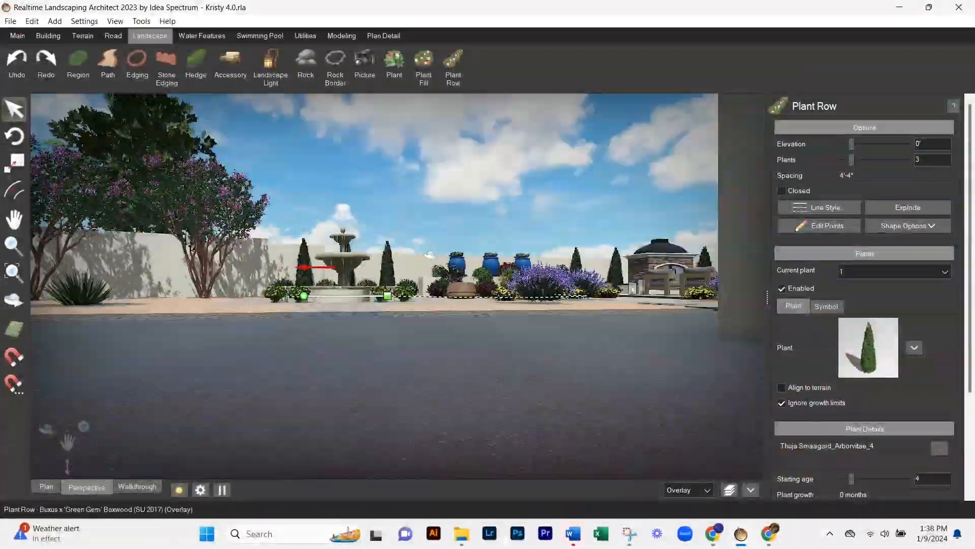
middle_drag(430, 255, 305, 326)
click(244, 368)
middle_drag(305, 285, 252, 200)
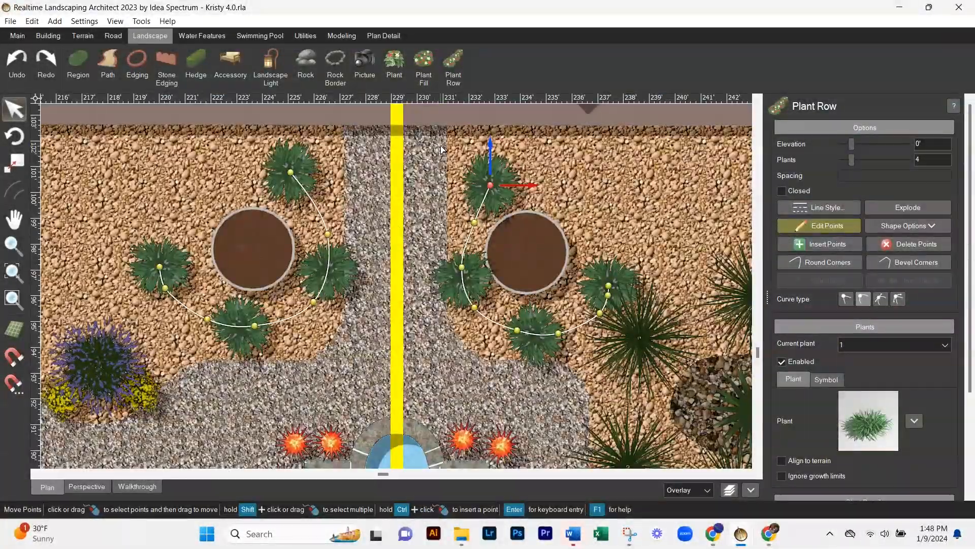
- Adjust the points of the Liriope row around the bowl planters and edit the points of the Parry Agave row along the patio
click(527, 247)
click(820, 225)
drag(490, 186, 491, 173)
click(820, 226)
scroll(453, 305, down, 2)
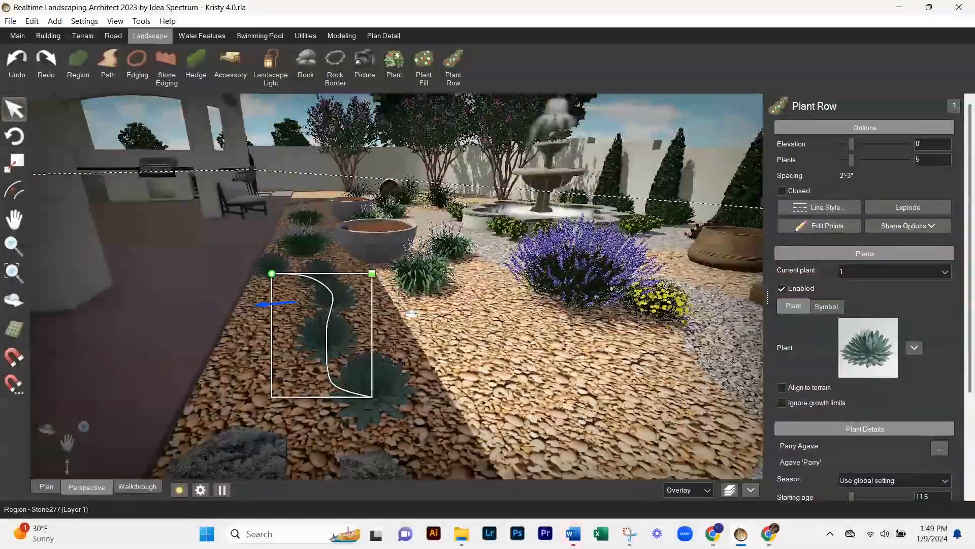
click(819, 225)
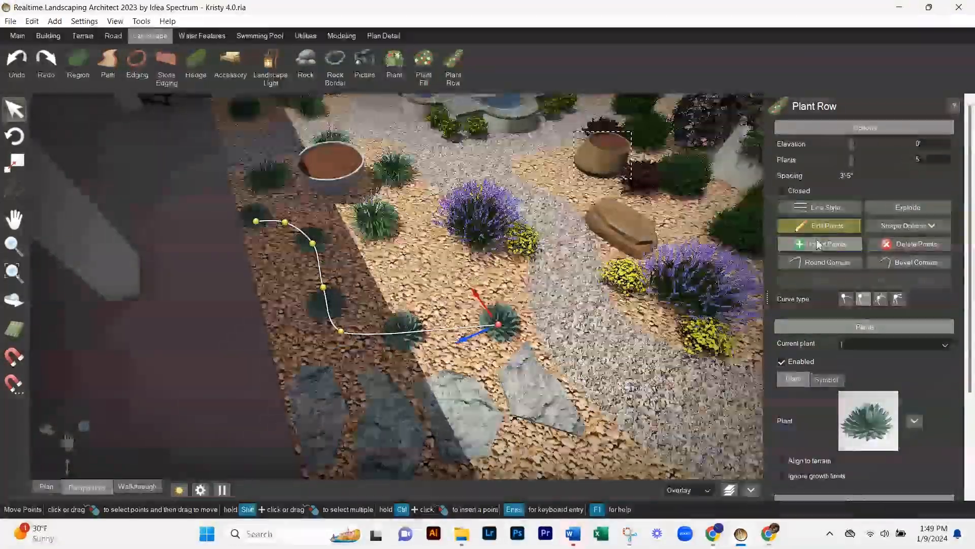
click(820, 244)
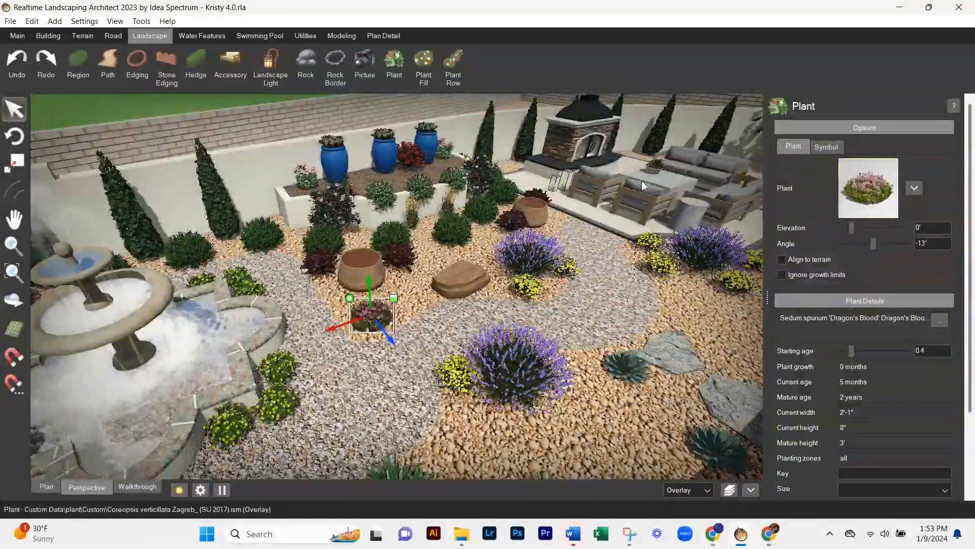
- Plant Sedum spurium 'Dragon's Blood' around the brown pot near the fountain and adjust the Parry Agave row beside the stepping stones
click(394, 66)
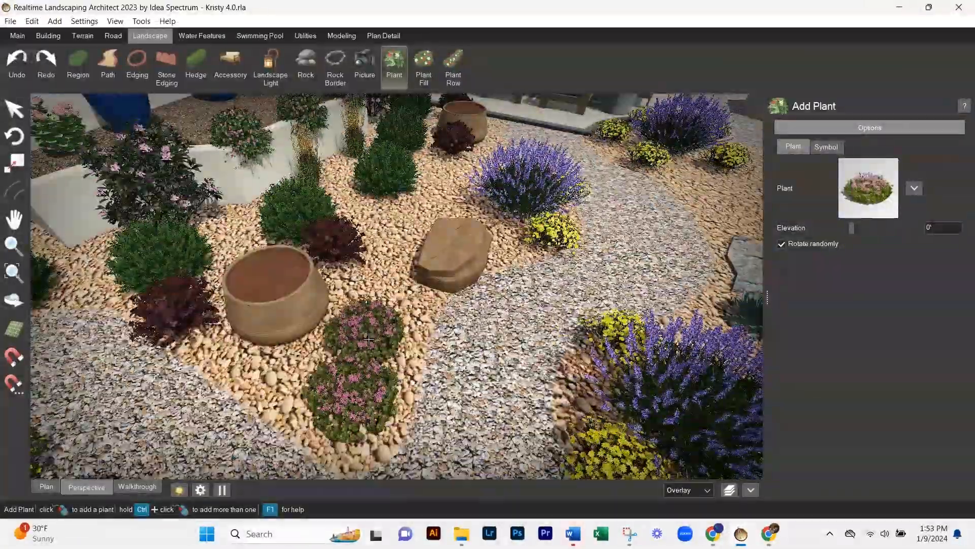
click(369, 337)
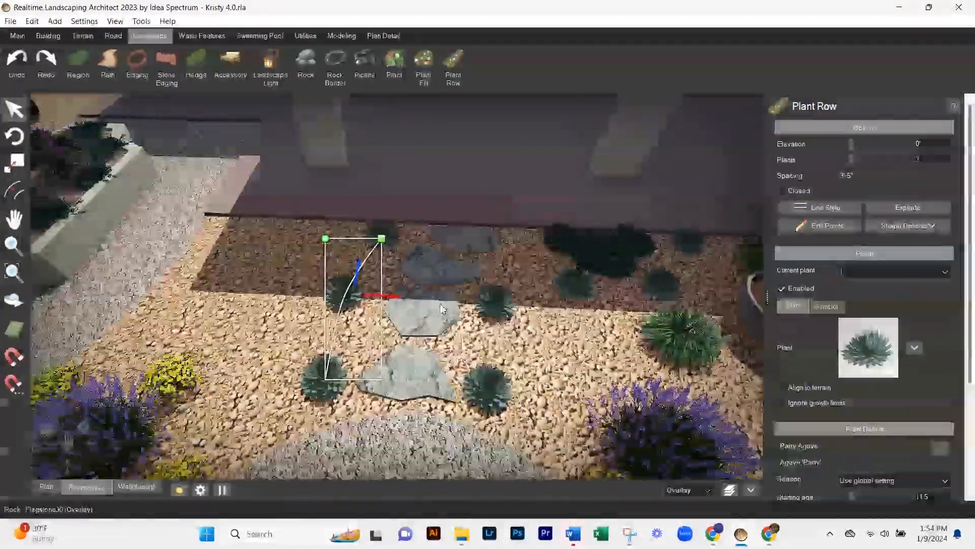
click(419, 283)
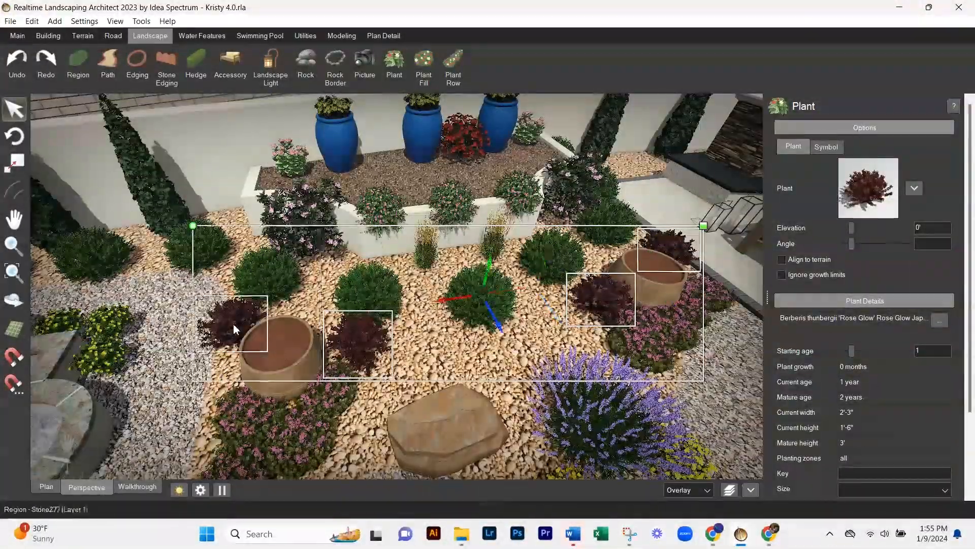
- Try Magenta Verbena with a starting age of 1.7 in place of the Rose Glow barberries beside the brown pots
click(851, 190)
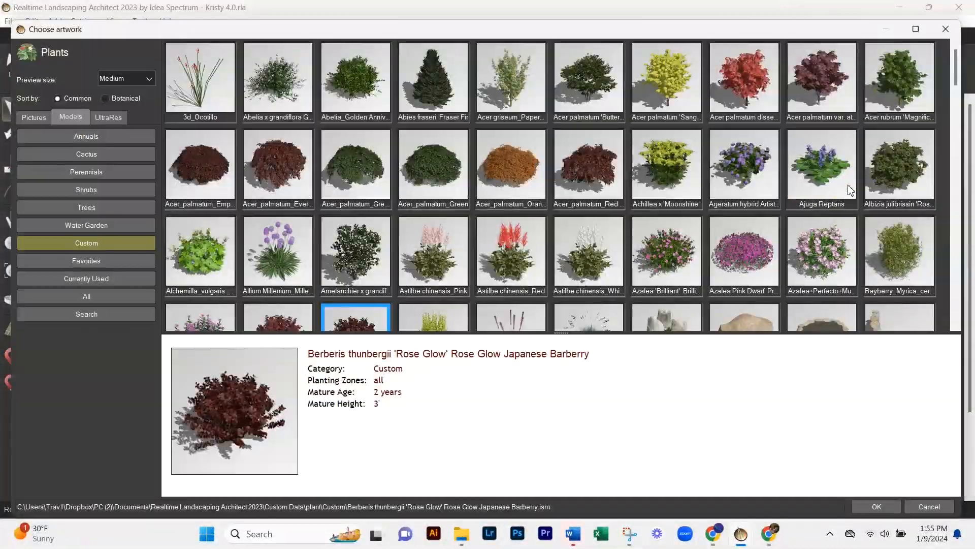
scroll(747, 175, down, 3)
click(70, 117)
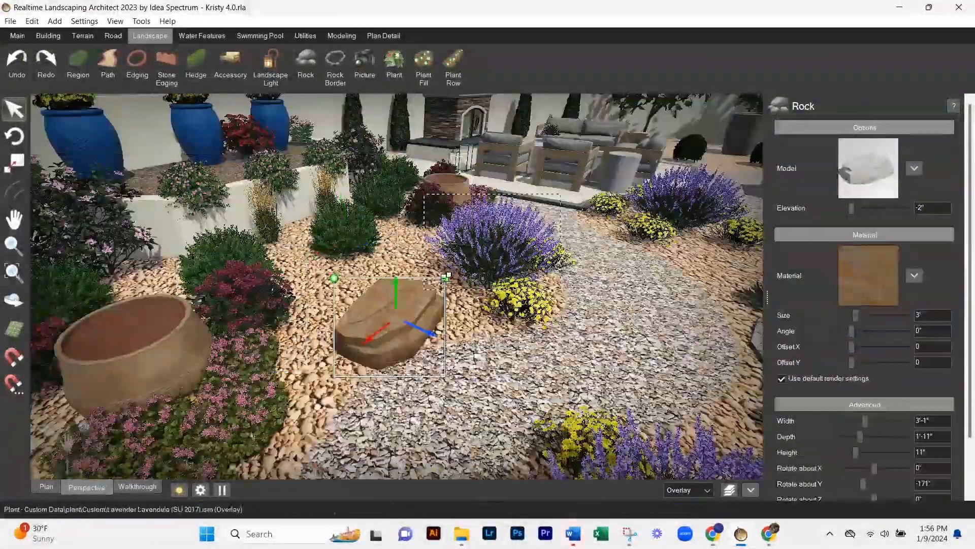
drag(402, 304, 412, 320)
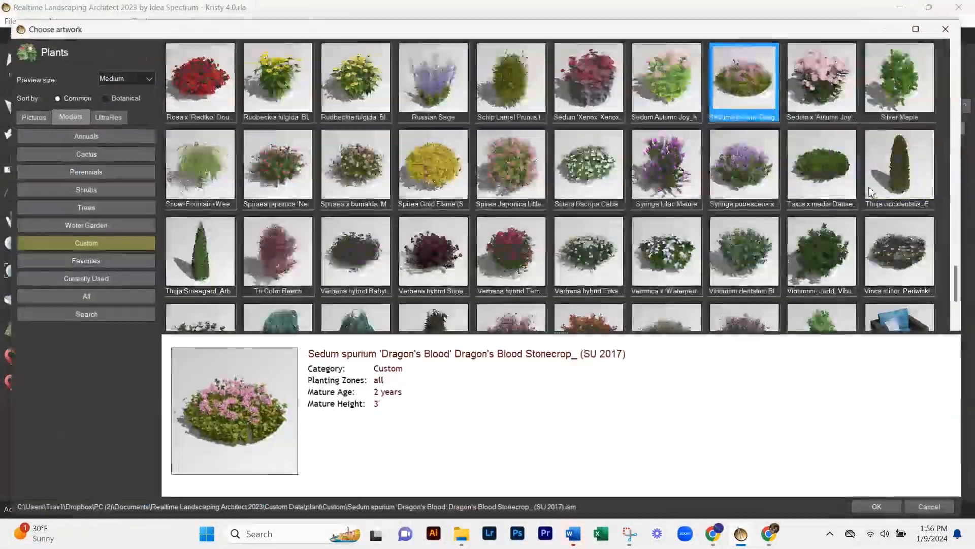
click(77, 313)
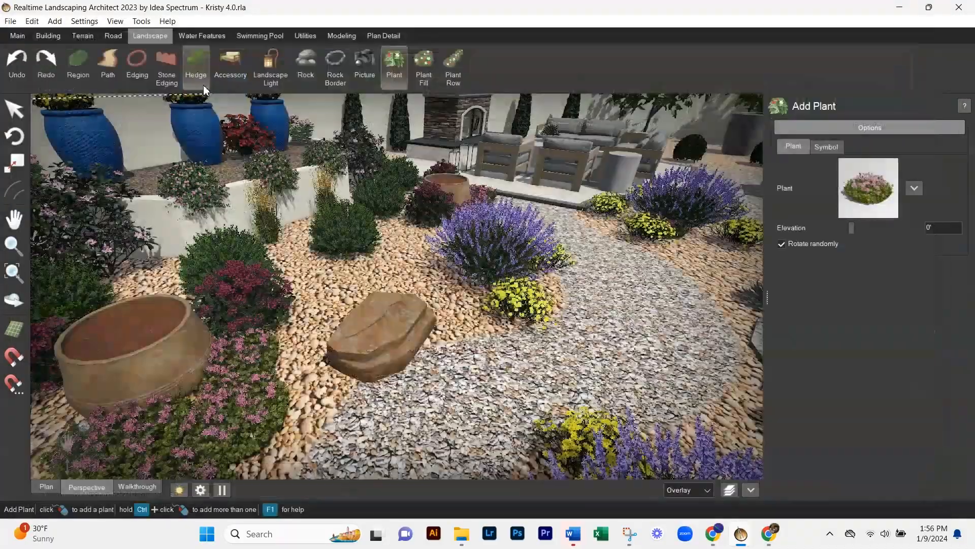
- Place Color Guard Yucca plants and use them to fill the tall grey pots at an elevation of 2'-10"
click(454, 325)
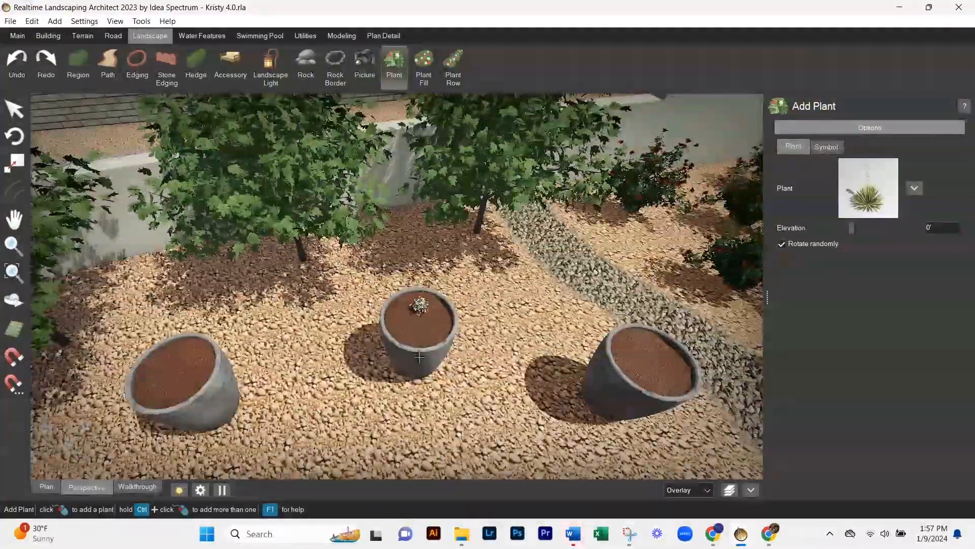
click(422, 305)
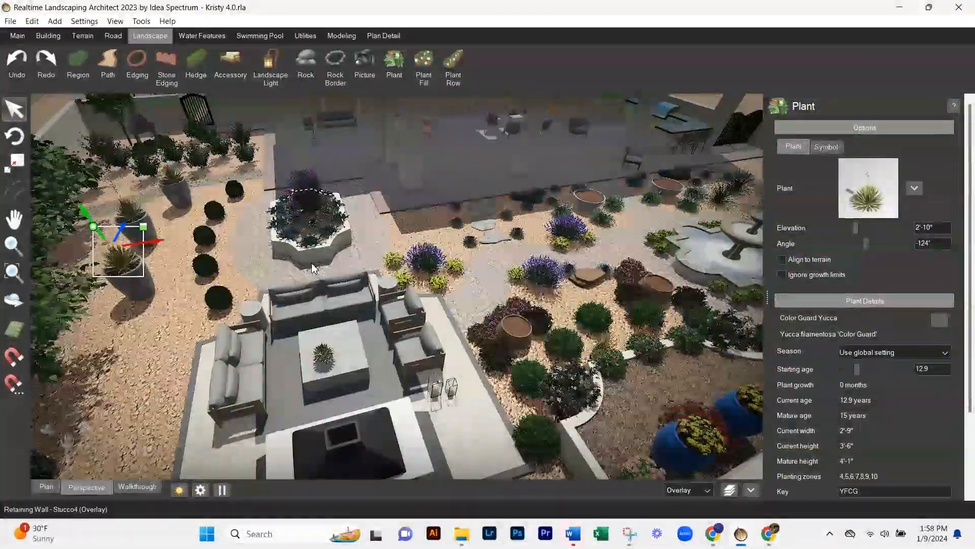
click(179, 489)
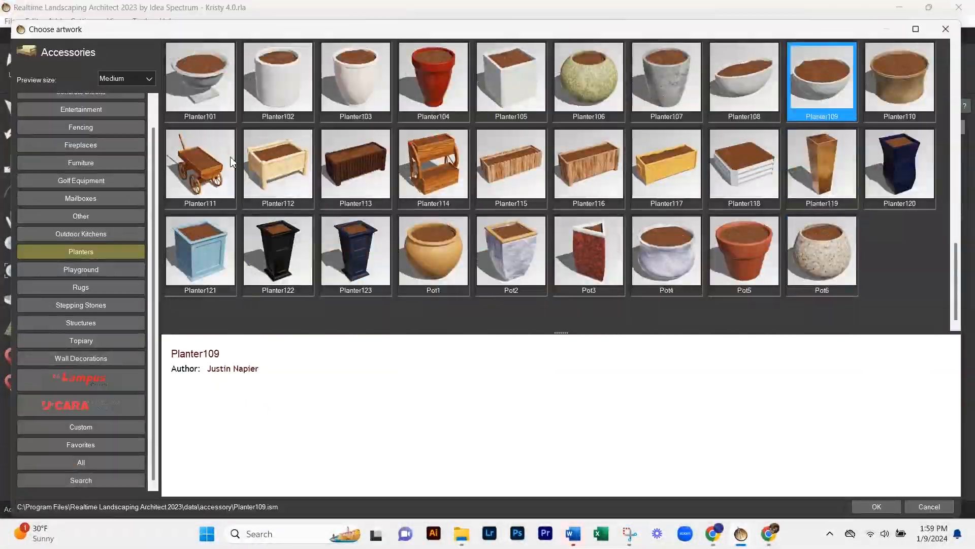
- Try a brown boulder in the gravel between the agaves and the lavender near the stepping stones
scroll(231, 162, up, 5)
scroll(251, 161, down, 3)
click(127, 340)
click(142, 323)
click(81, 462)
scroll(352, 153, down, 5)
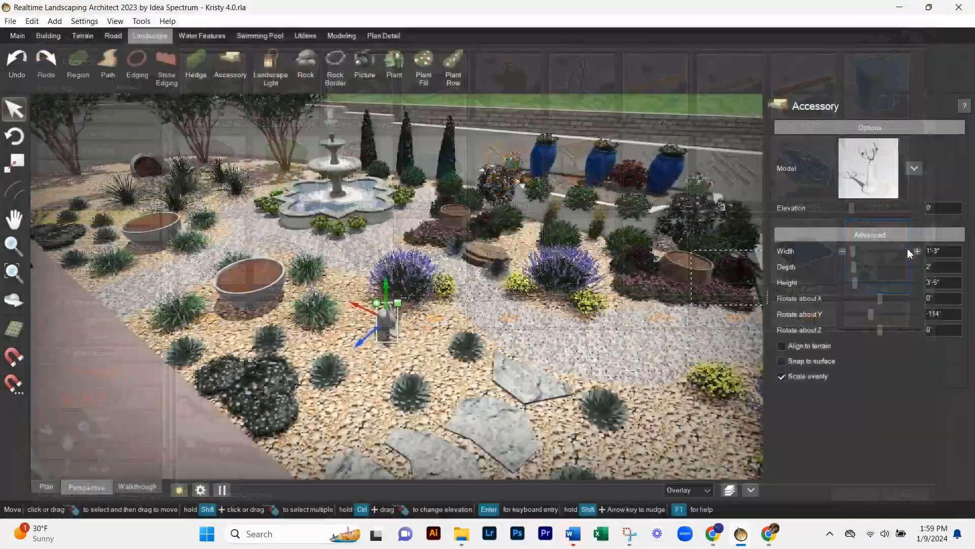
- Try the Sundial12 and Weather Vane1 accessories as accents in the gravel beside the lavender
click(868, 168)
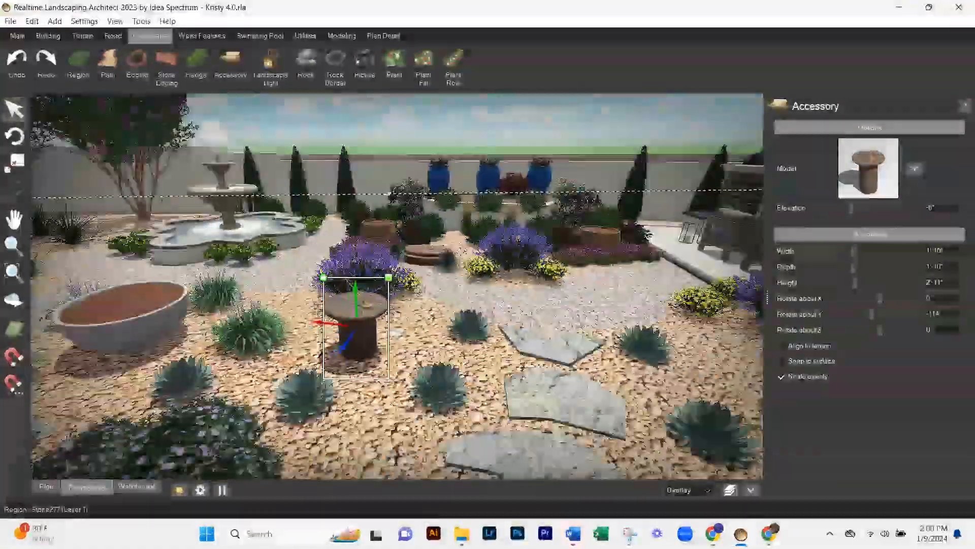
click(868, 167)
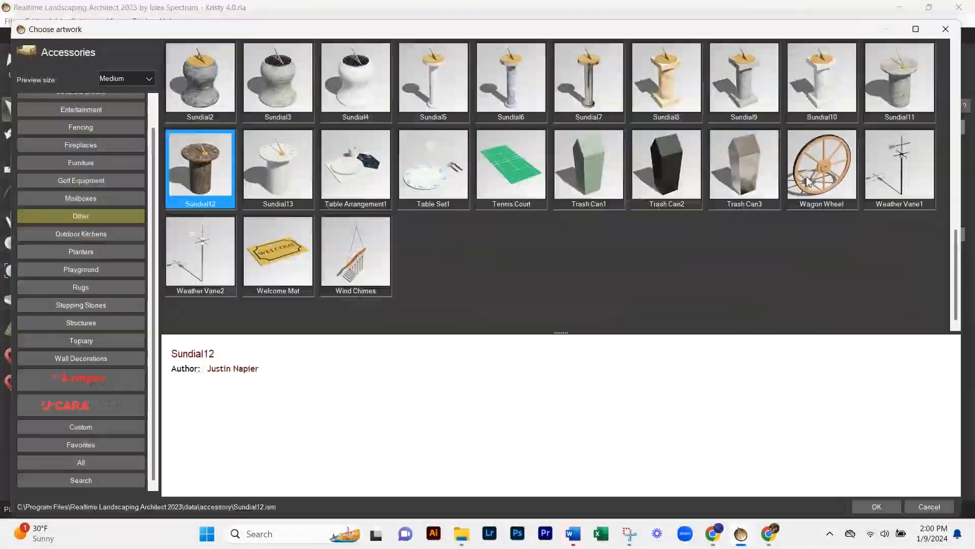
double_click(900, 168)
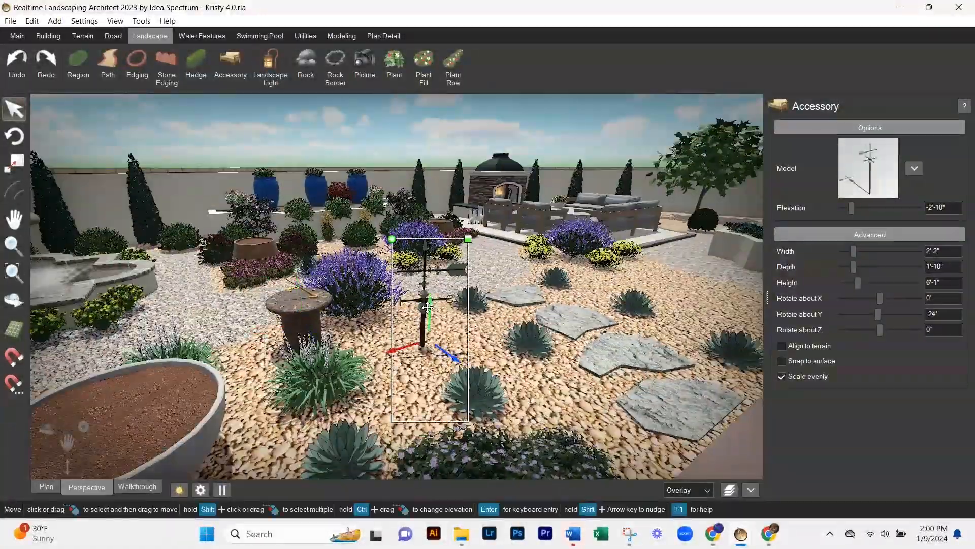
- Browse the Other category and the full accessory library for a garden ornament to place beside the lavender
click(868, 168)
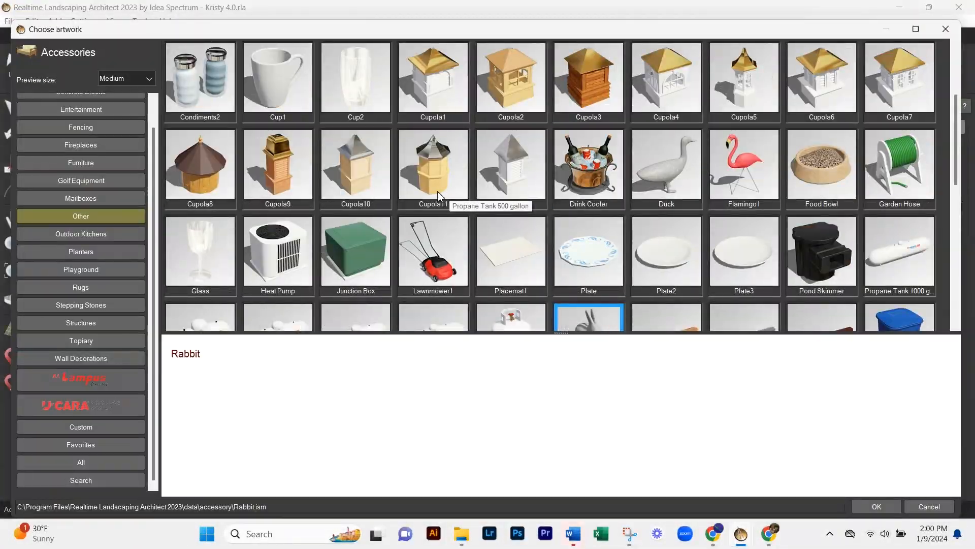
scroll(458, 192, up, 5)
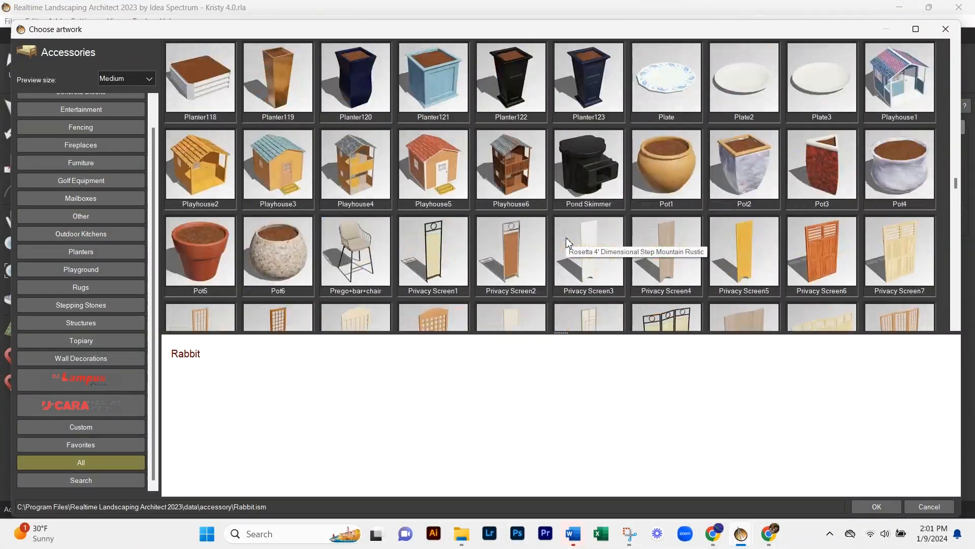
scroll(566, 236, up, 10)
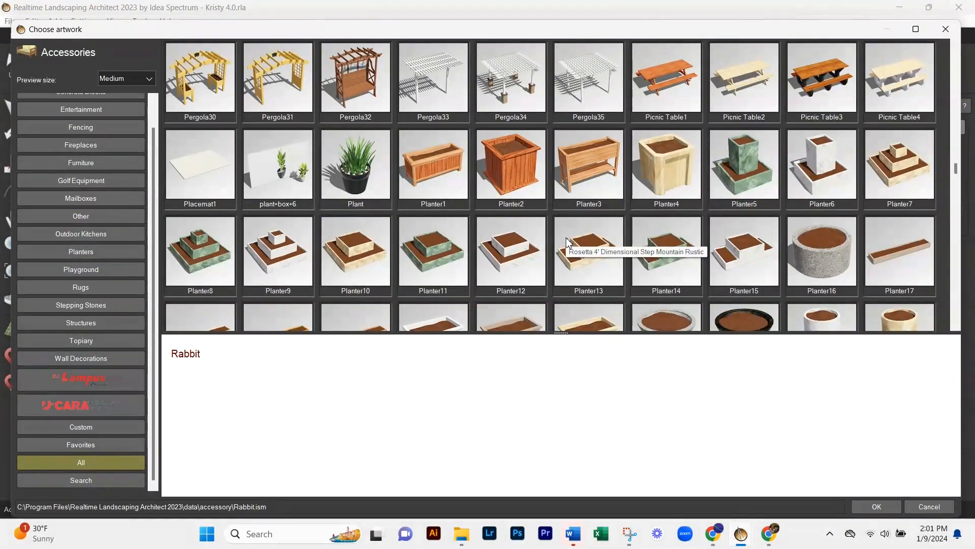
scroll(567, 240, up, 10)
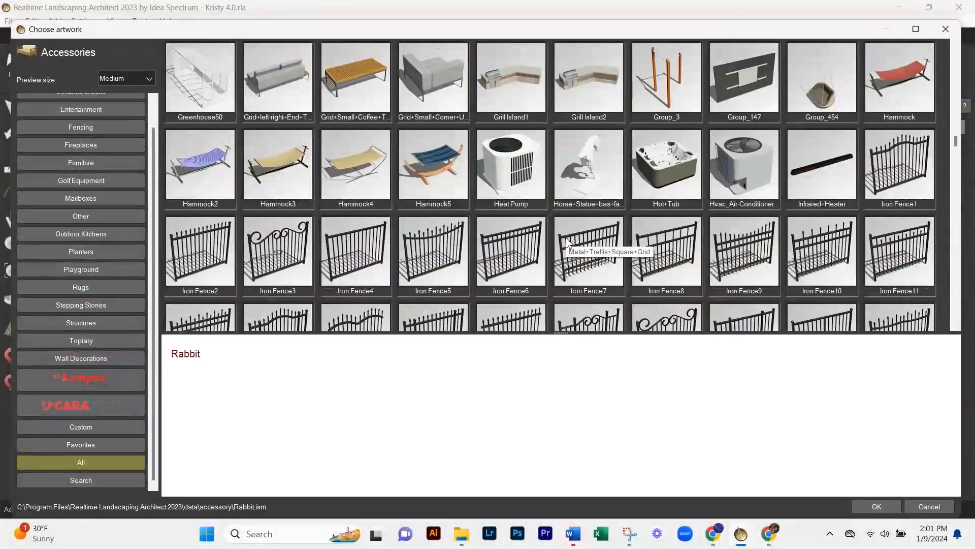
double_click(438, 160)
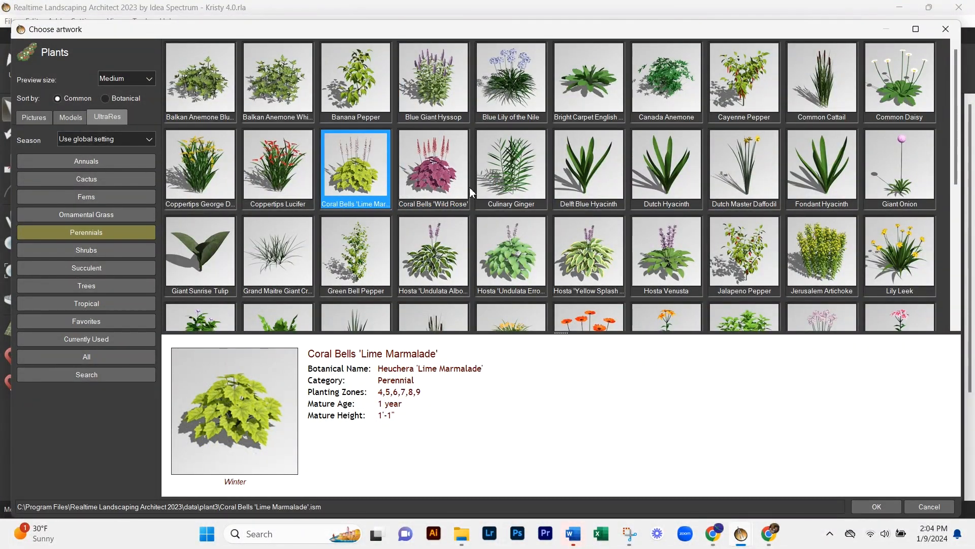
- Check the UltraRes perennials and ornamental grasses for the plant row, considering Coral Bells 'Lime Marmalade' and Blue Fescue
scroll(454, 202, down, 1)
click(454, 202)
scroll(454, 202, down, 1)
scroll(454, 202, up, 2)
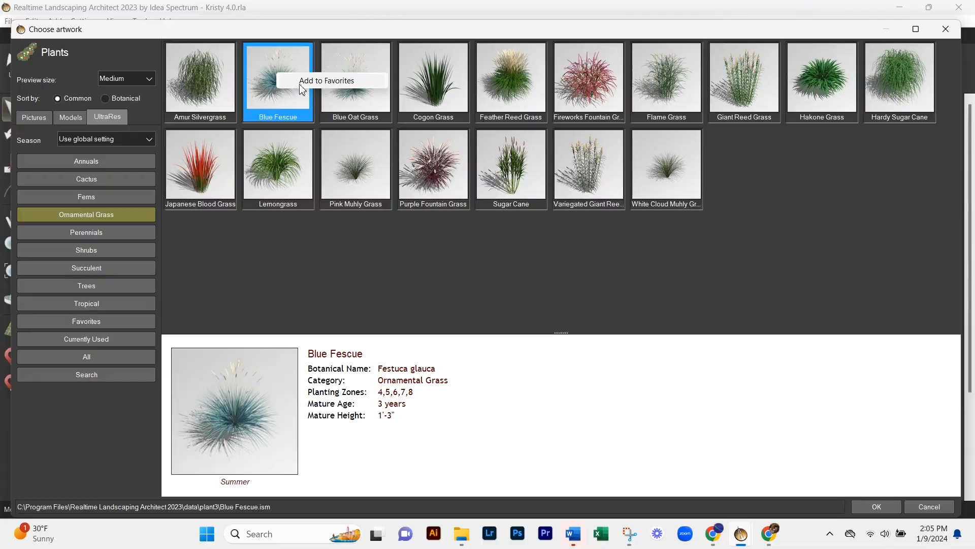
- Look through the UltraRes shrubs for the four-plant row beside the bowl planter, considering Blue Mist and Rock Rose
click(100, 250)
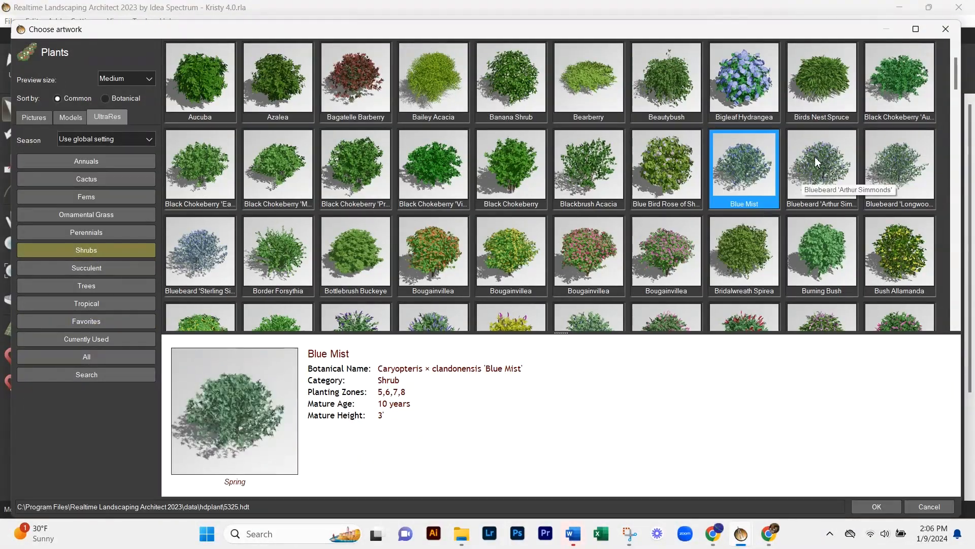
scroll(245, 248, down, 1)
scroll(468, 201, down, 2)
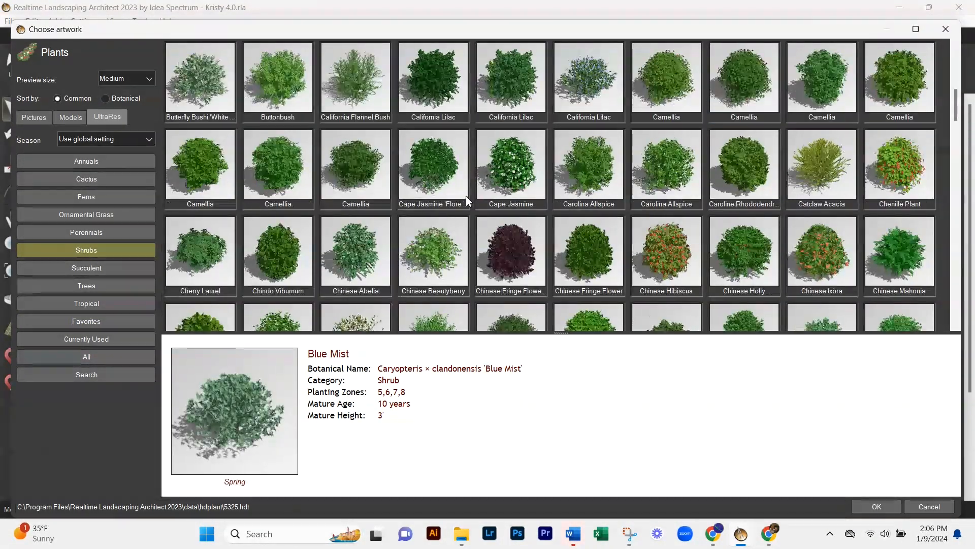
scroll(467, 199, down, 8)
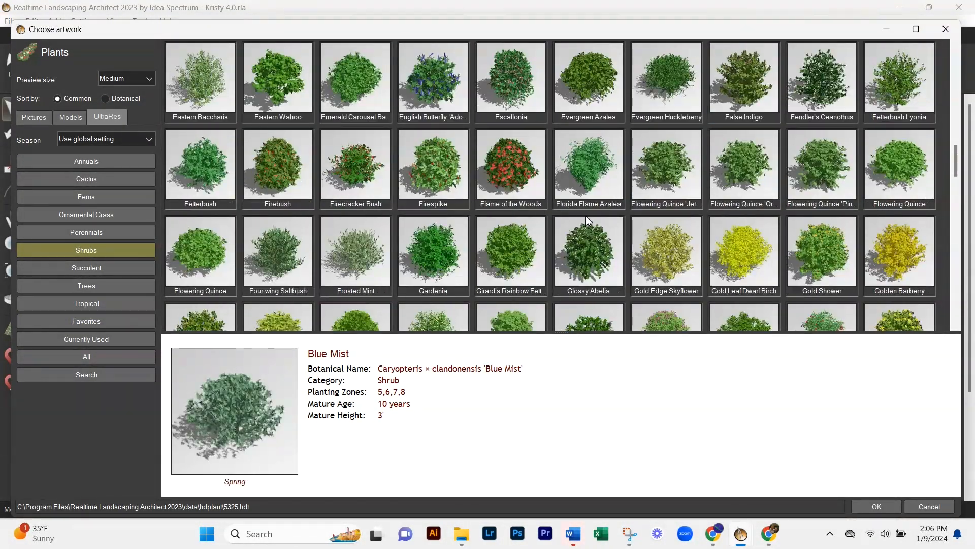
scroll(303, 169, down, 2)
scroll(285, 164, down, 4)
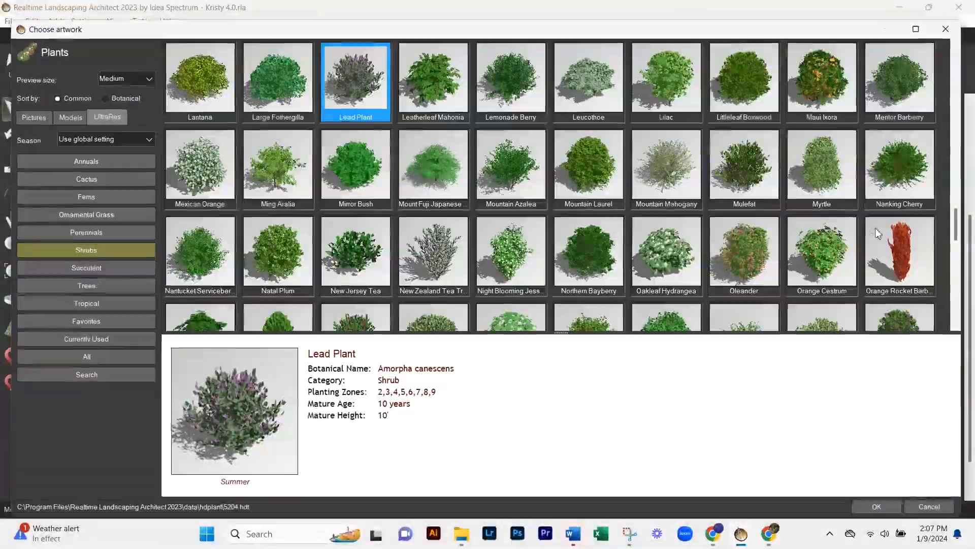
scroll(675, 200, down, 6)
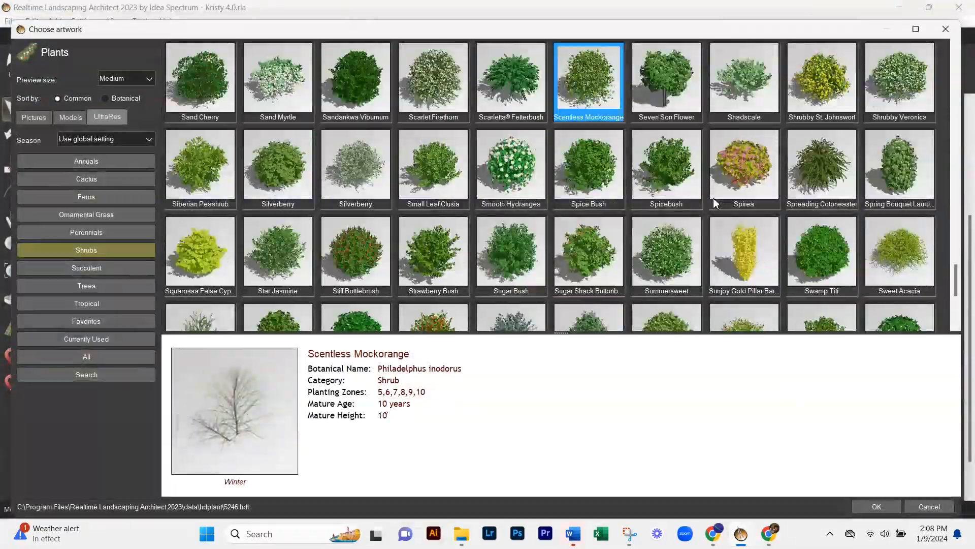
scroll(714, 200, down, 5)
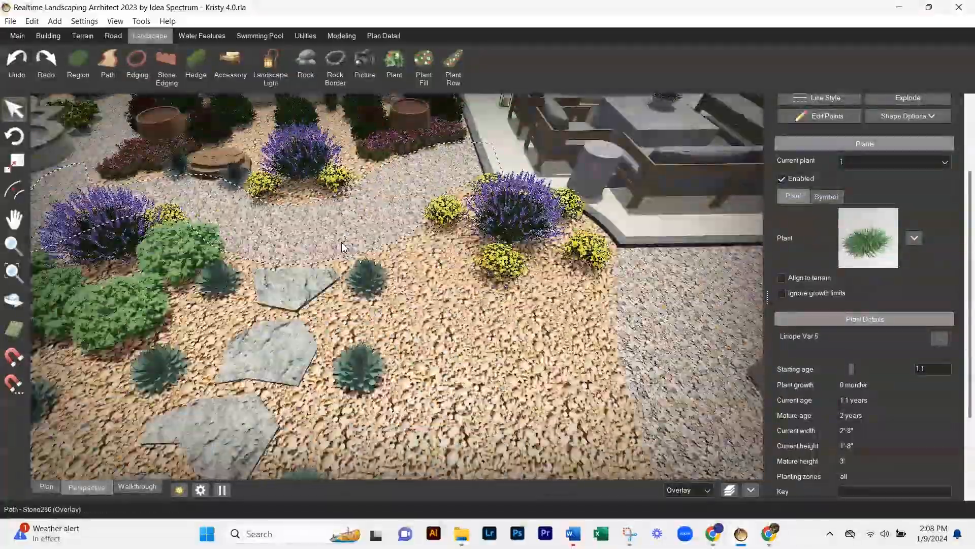
- Browse the UltraRes annuals and cacti and the plant models for planting options near the periwinkle and stepping stones
drag(284, 270, 604, 364)
drag(326, 284, 537, 305)
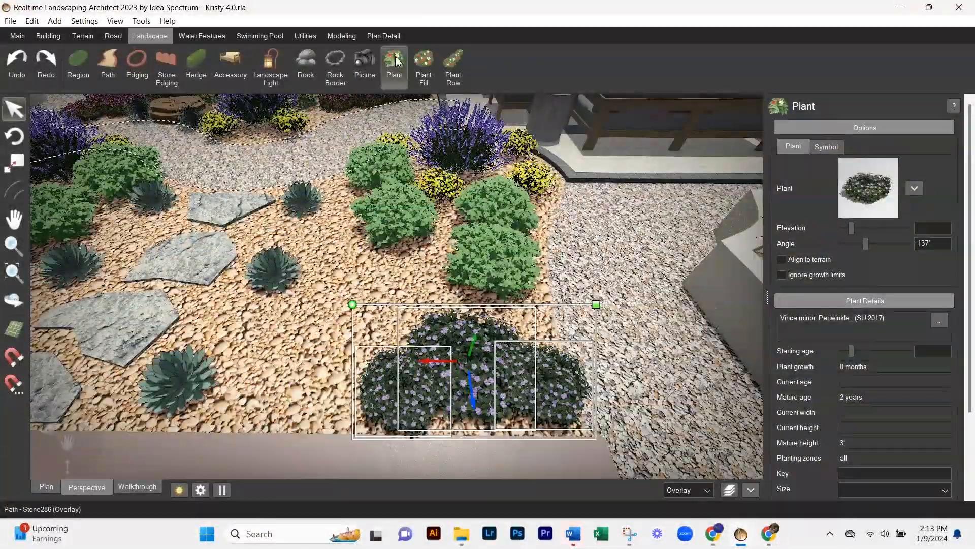
click(869, 188)
click(88, 162)
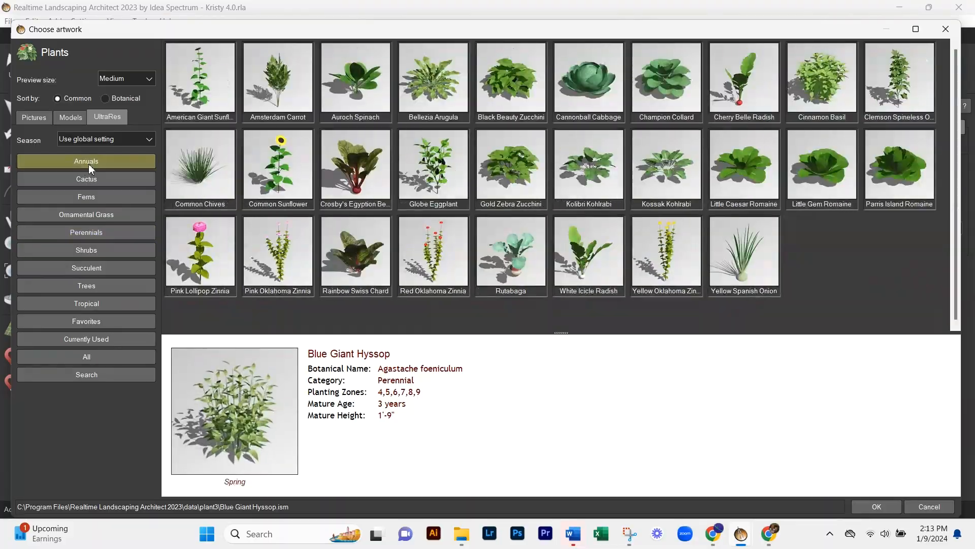
click(78, 178)
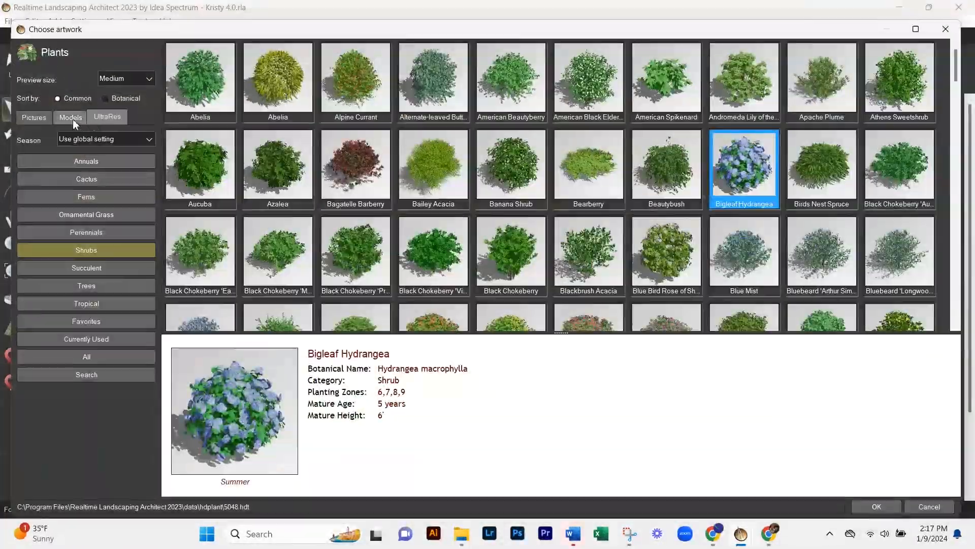
click(71, 117)
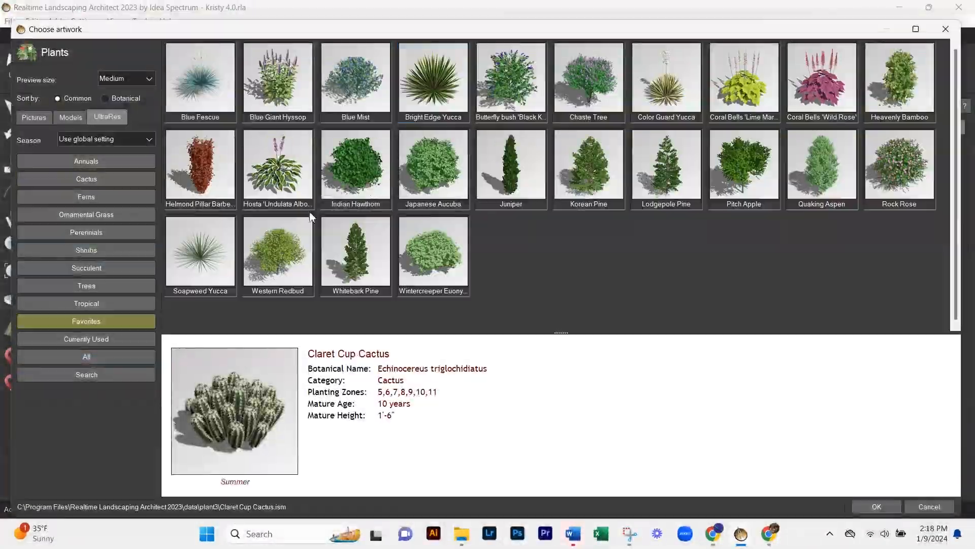
- Place Coral Bells 'Wild Rose' beside the bowl planter and open the plant choices for the Coral Bells 'Lime Marmalade' in the bowl
double_click(827, 77)
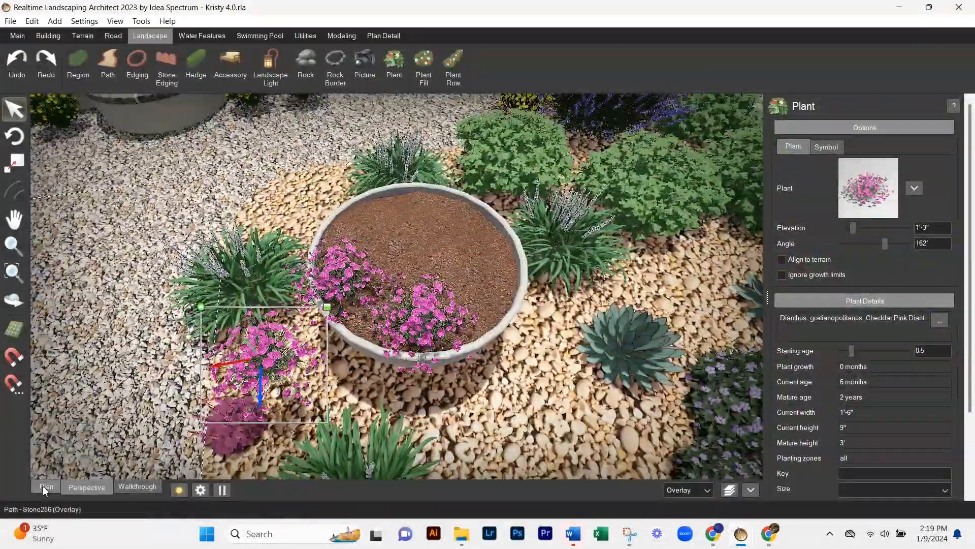
click(44, 486)
drag(566, 155, 427, 377)
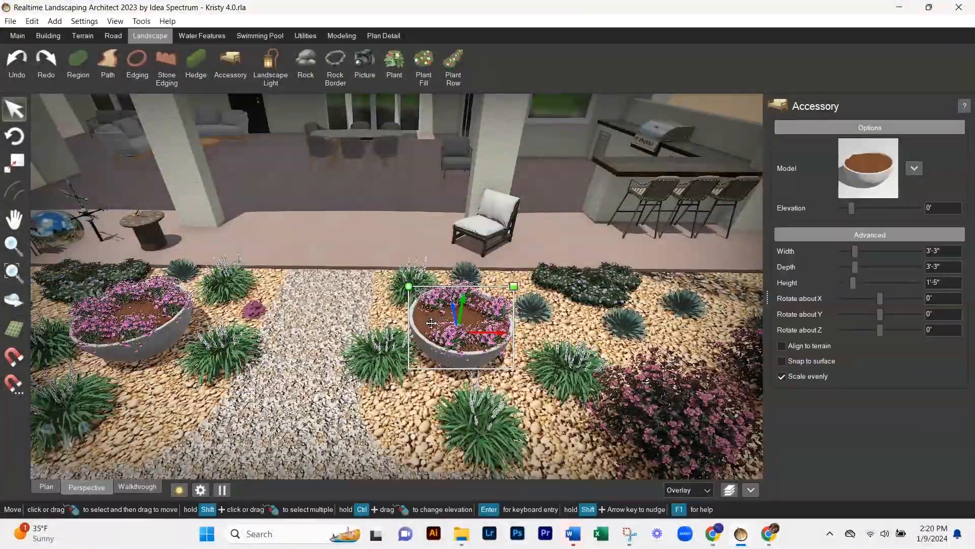
click(431, 323)
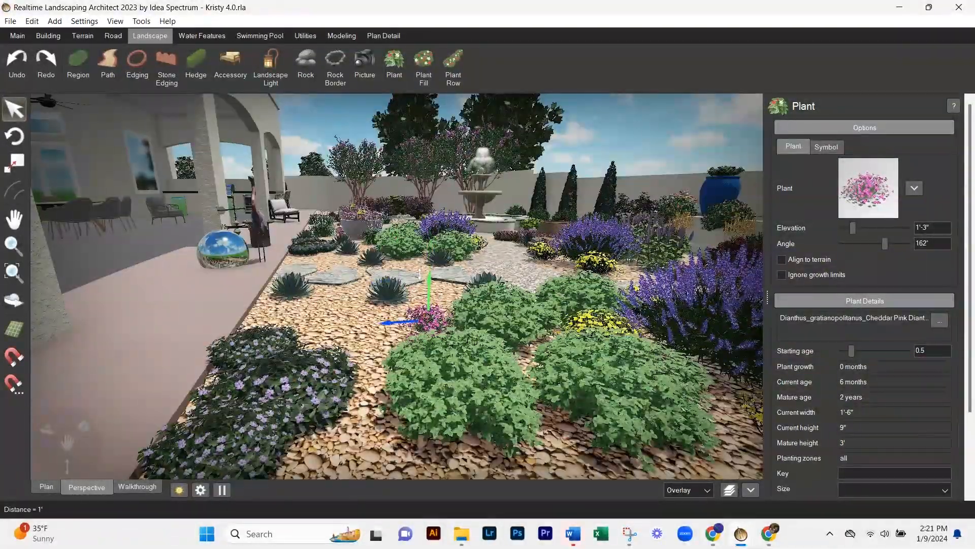
click(866, 187)
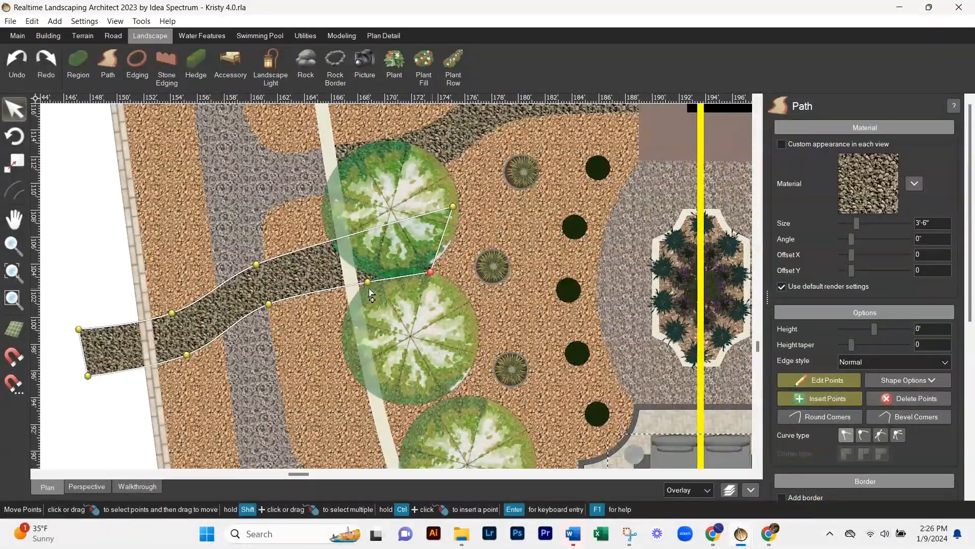
- Extend the gravel path down along the row of three trees, curving its patio-side edge around the canopies
scroll(416, 166, down, 3)
drag(285, 198, 376, 374)
scroll(393, 305, up, 3)
click(848, 435)
scroll(327, 278, down, 2)
drag(190, 277, 346, 267)
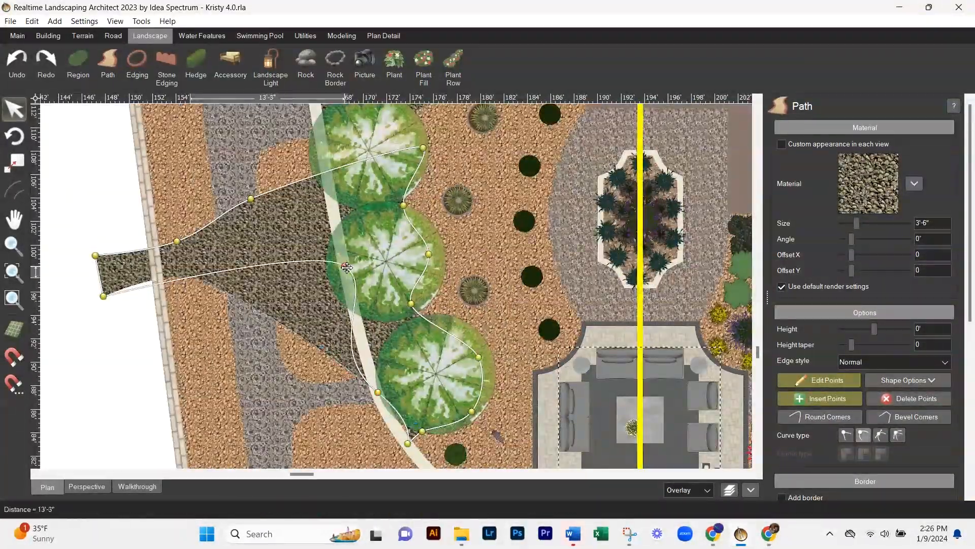
- Wrap the path's remaining points around the uppermost tree and fine-tune the curved edge on the patio side of the trees
scroll(399, 206, up, 2)
middle_drag(400, 206, 406, 341)
drag(391, 263, 452, 154)
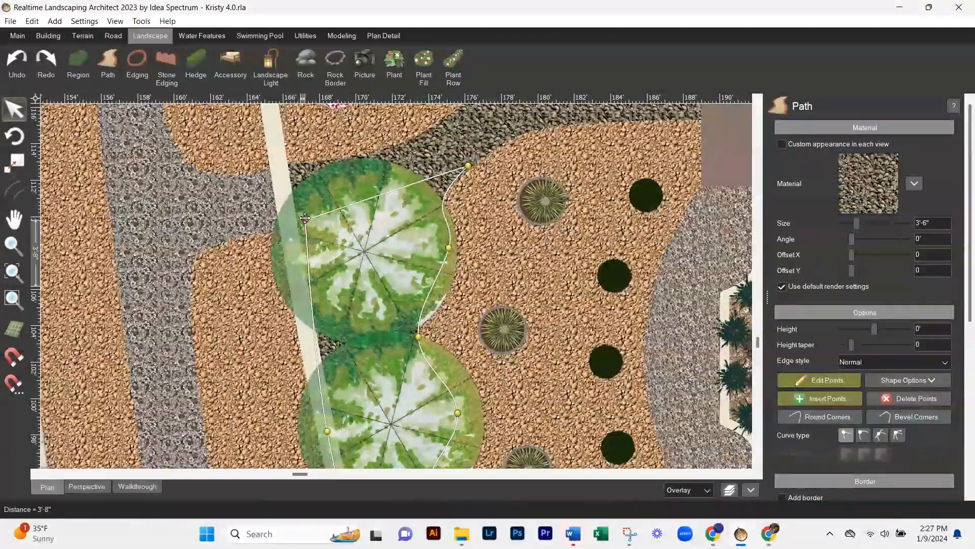
click(87, 487)
middle_drag(590, 294, 479, 264)
scroll(288, 292, up, 5)
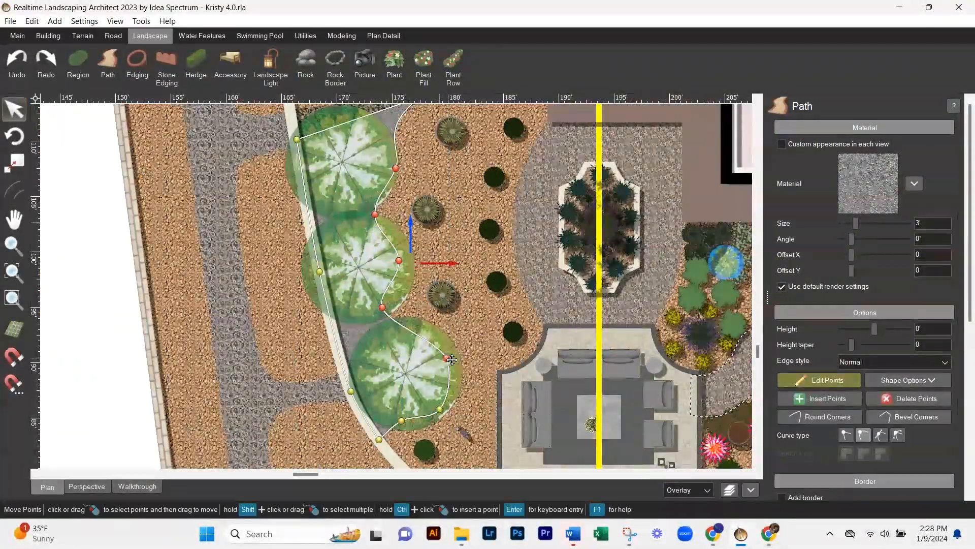
drag(409, 322, 412, 318)
middle_drag(442, 375, 440, 317)
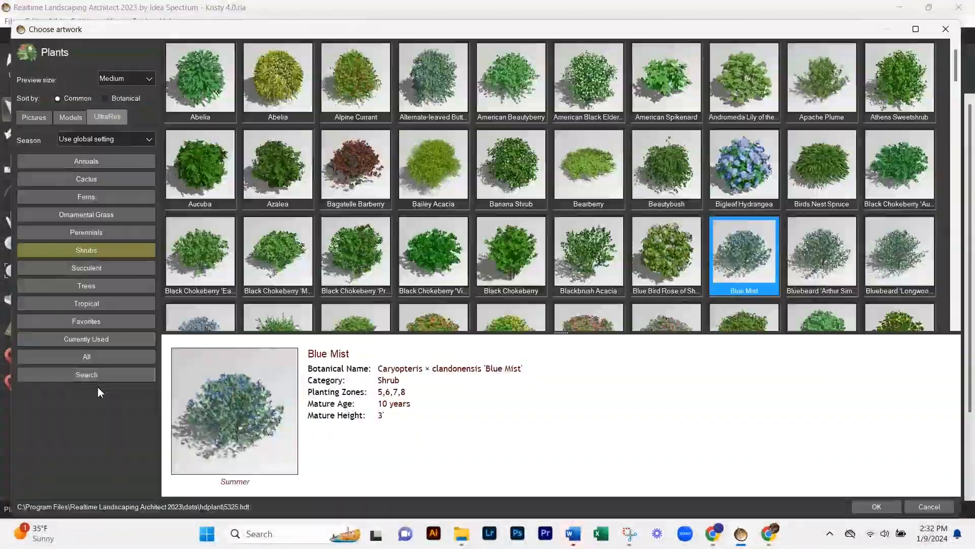
- Search the UltraRes plants for the common name "creep" and select one of the matching plants
click(114, 374)
text(creep)
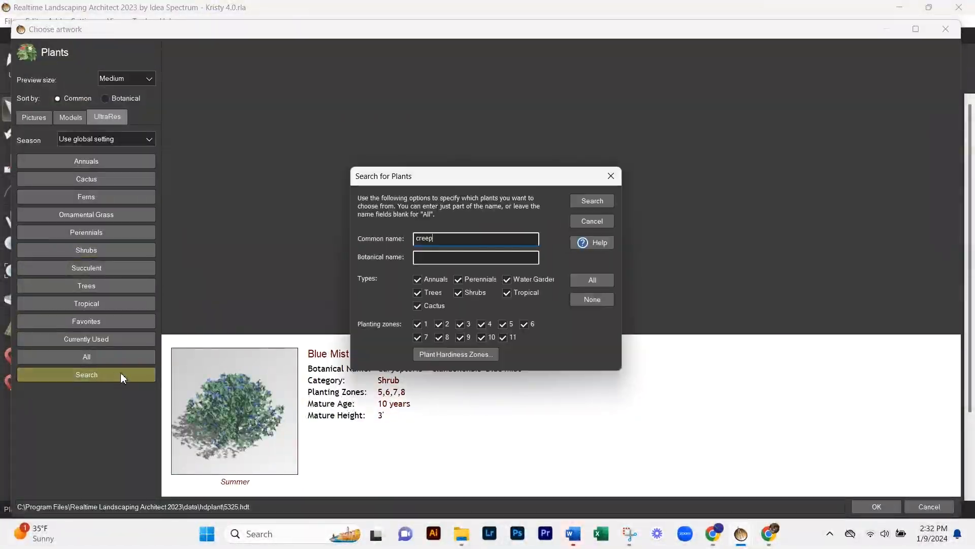
key(Return)
click(276, 82)
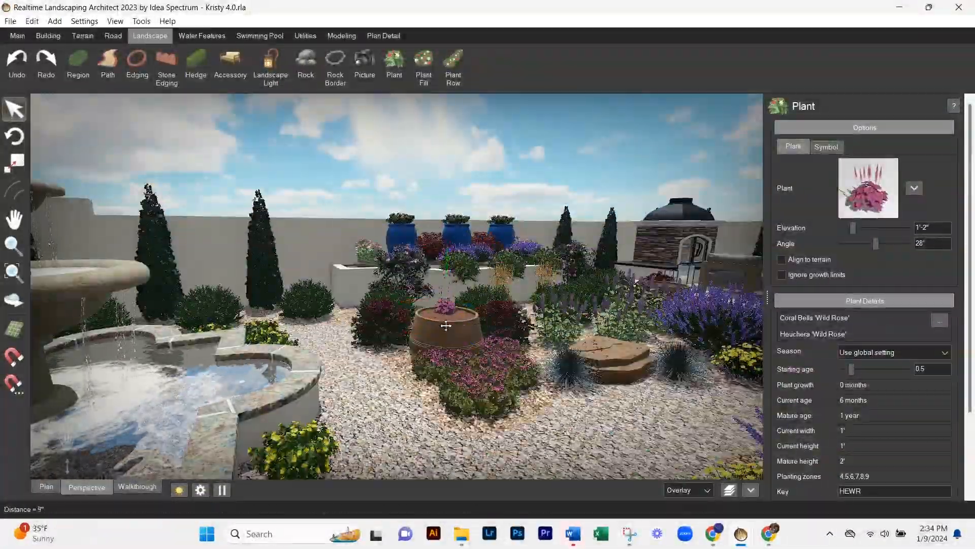
- Replace the Coral Bells 'Wild Rose' in the terracotta pot near the fountain with Liriope Var 5
click(872, 184)
click(86, 250)
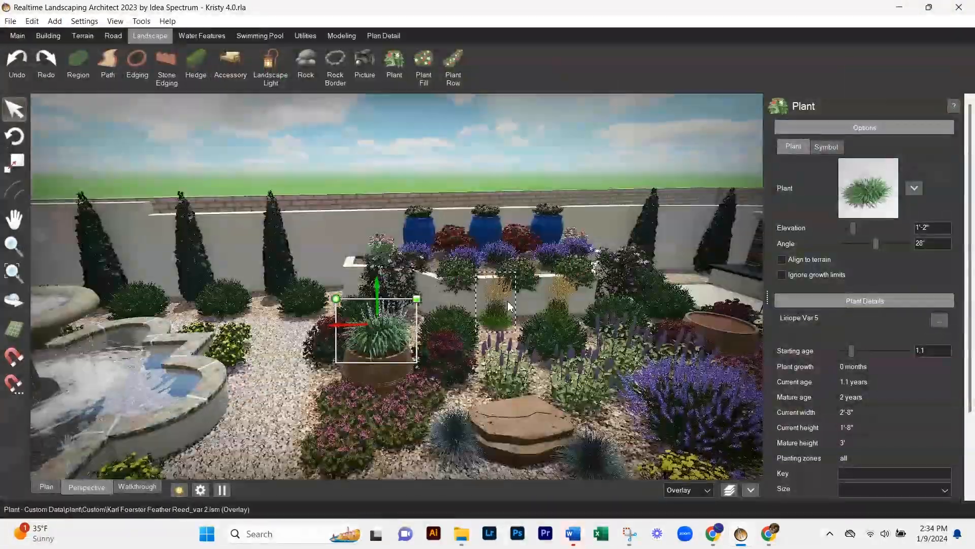